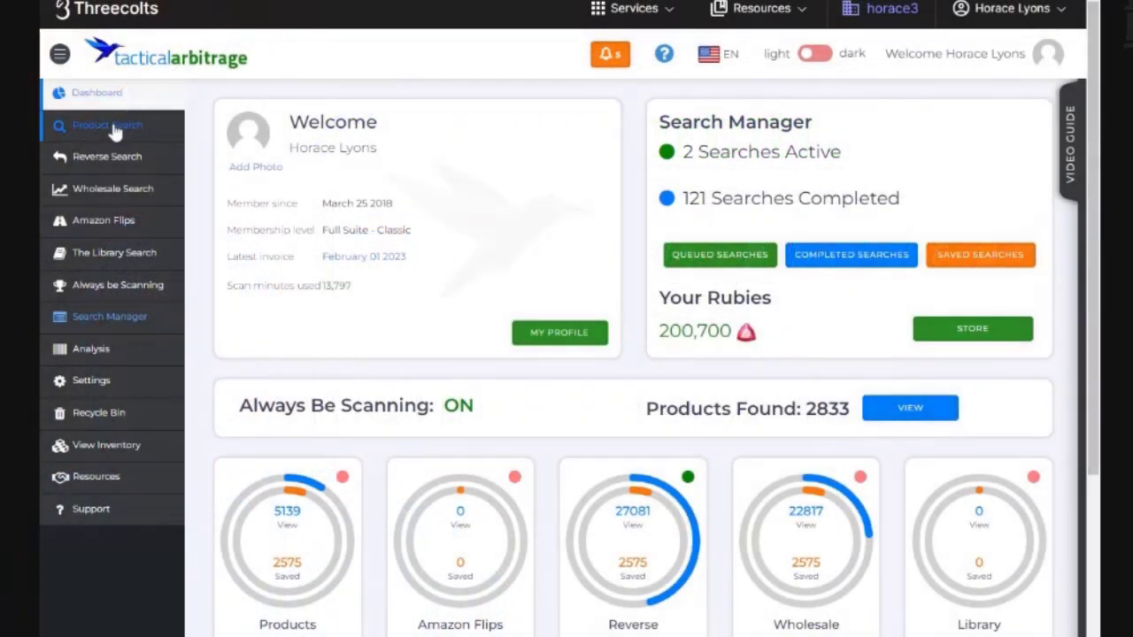
# - Open a new Product Search form from the sidebar navigation
pyautogui.click(115, 129)
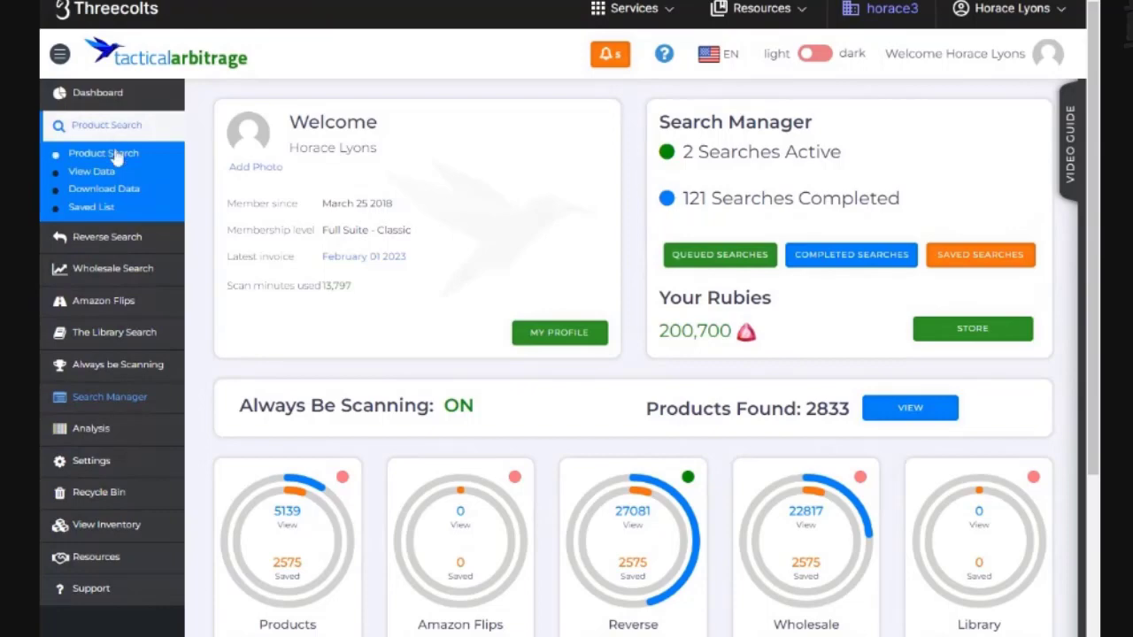
pyautogui.click(117, 156)
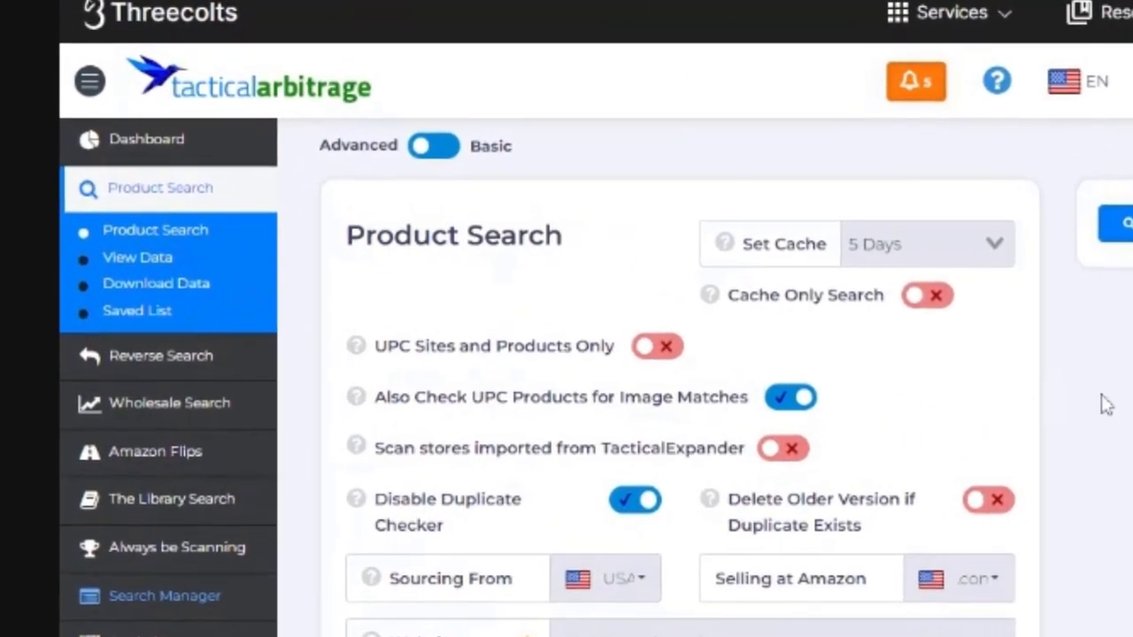
pyautogui.scroll(-2, 890, 359)
pyautogui.scroll(-1, 903, 371)
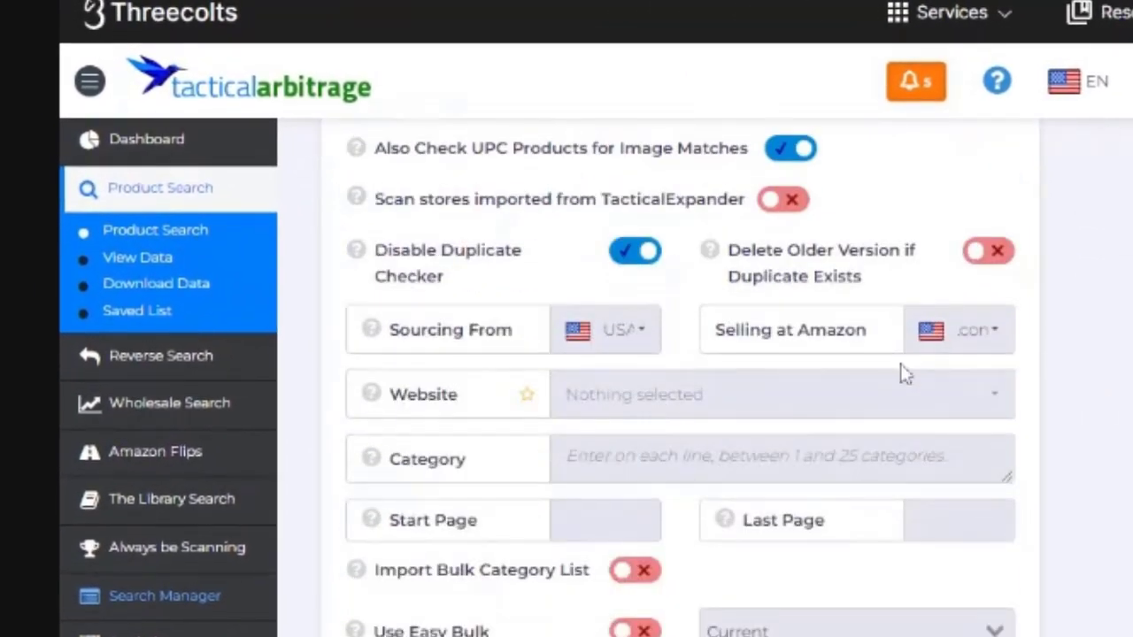
pyautogui.scroll(1, 916, 376)
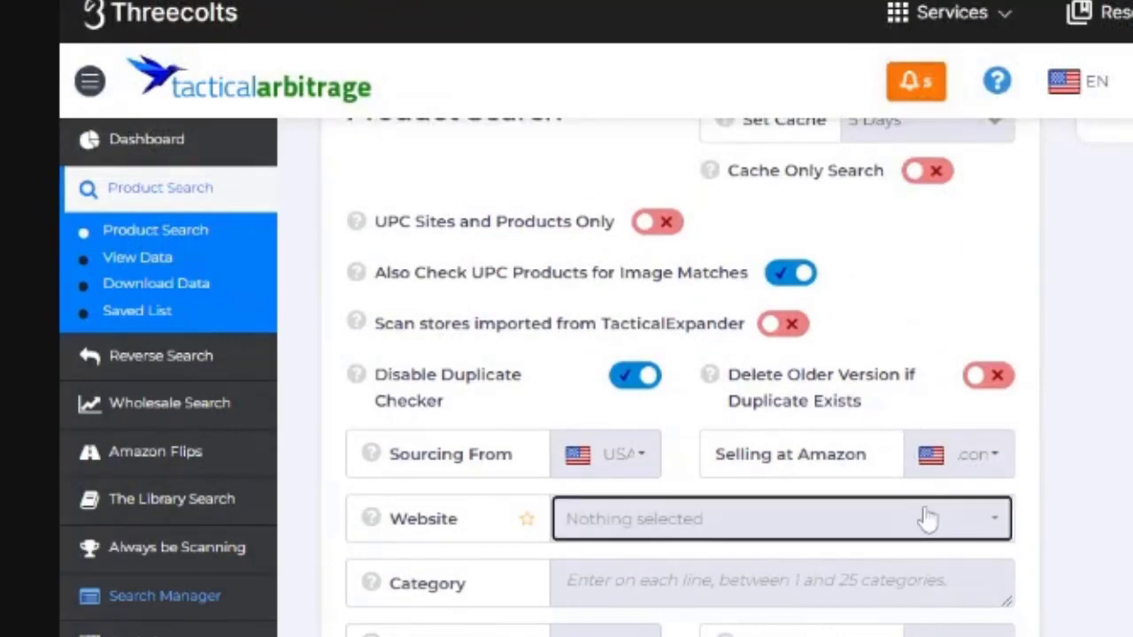
# - Choose bestbuy.com (UPC / EAN) as the sourcing website, filtering the list with 'best'
pyautogui.click(928, 522)
pyautogui.scroll(-2, 917, 574)
pyautogui.scroll(-1, 916, 574)
pyautogui.scroll(-2, 916, 602)
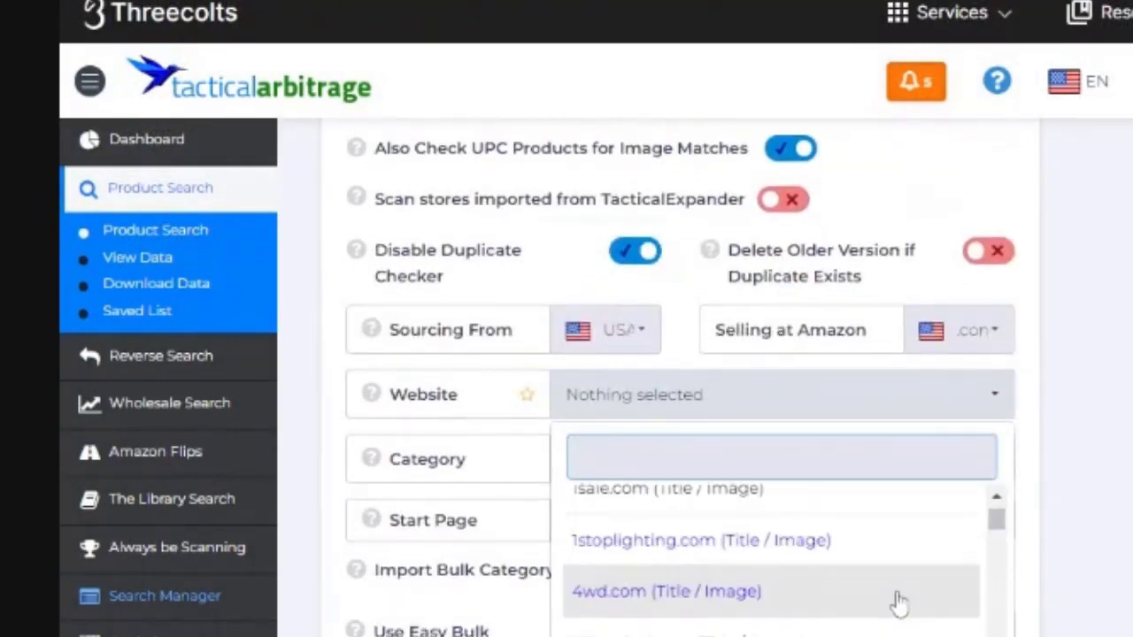
pyautogui.scroll(-2, 898, 602)
pyautogui.scroll(-2, 898, 599)
pyautogui.scroll(-2, 897, 598)
pyautogui.scroll(-2, 898, 598)
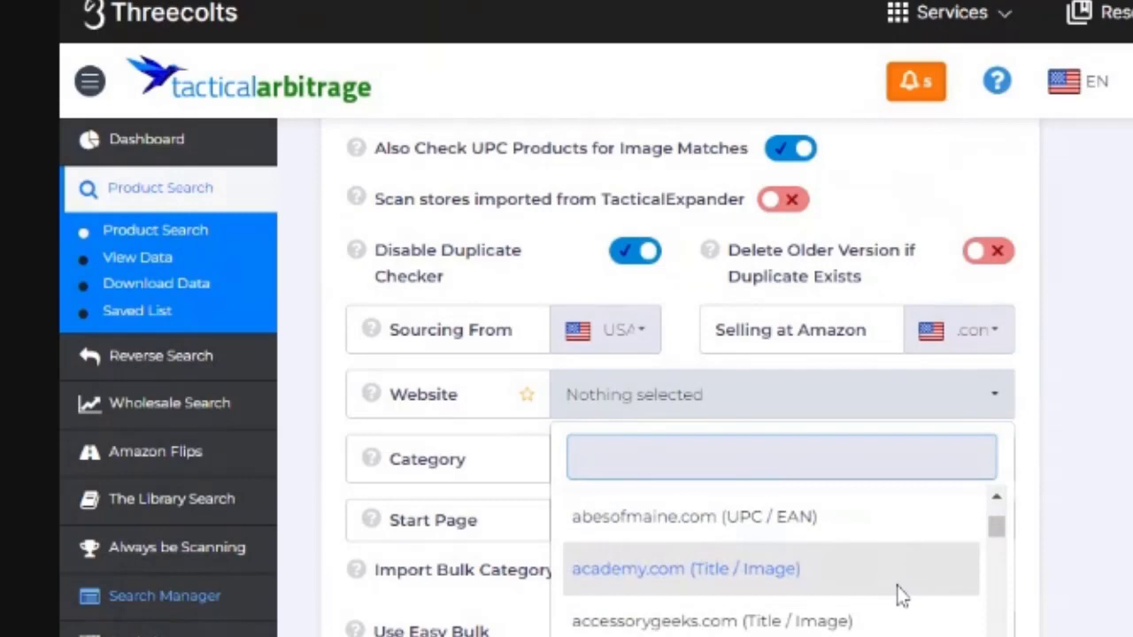
pyautogui.scroll(-2, 898, 598)
pyautogui.scroll(-2, 897, 597)
pyautogui.scroll(-2, 898, 598)
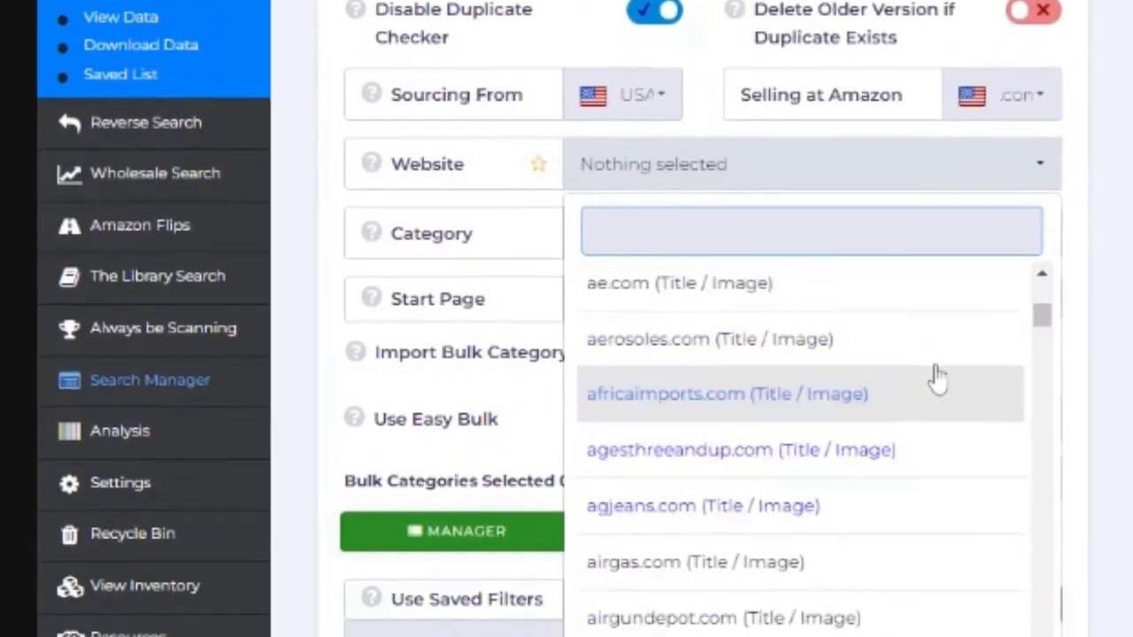
pyautogui.scroll(-2, 936, 366)
pyautogui.scroll(-2, 943, 365)
pyautogui.scroll(5, 938, 363)
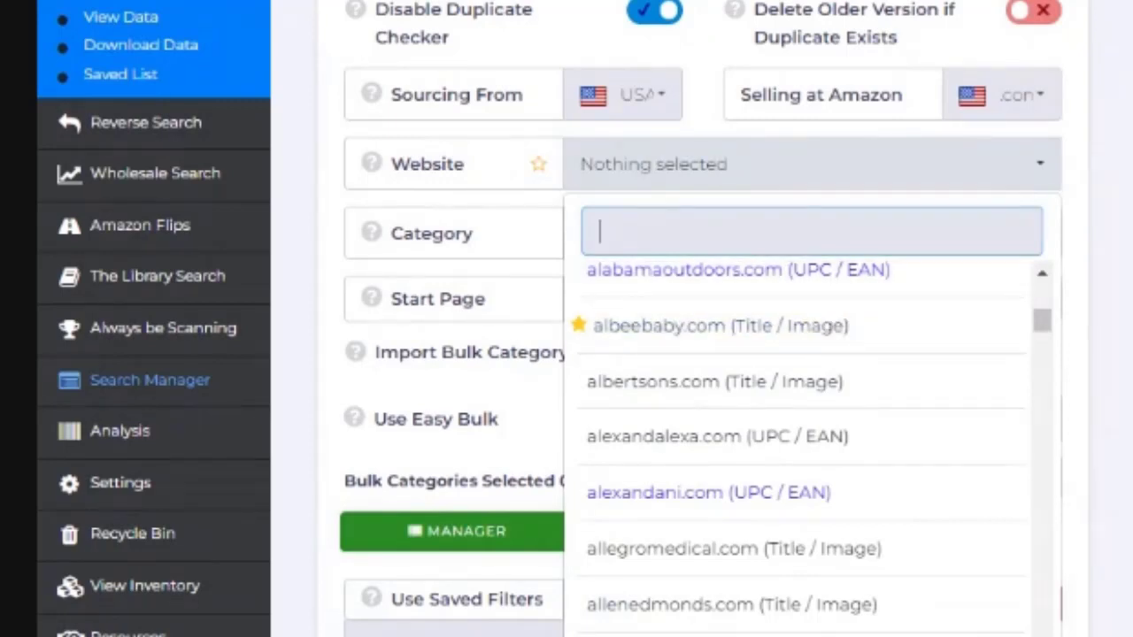
pyautogui.write('bes')
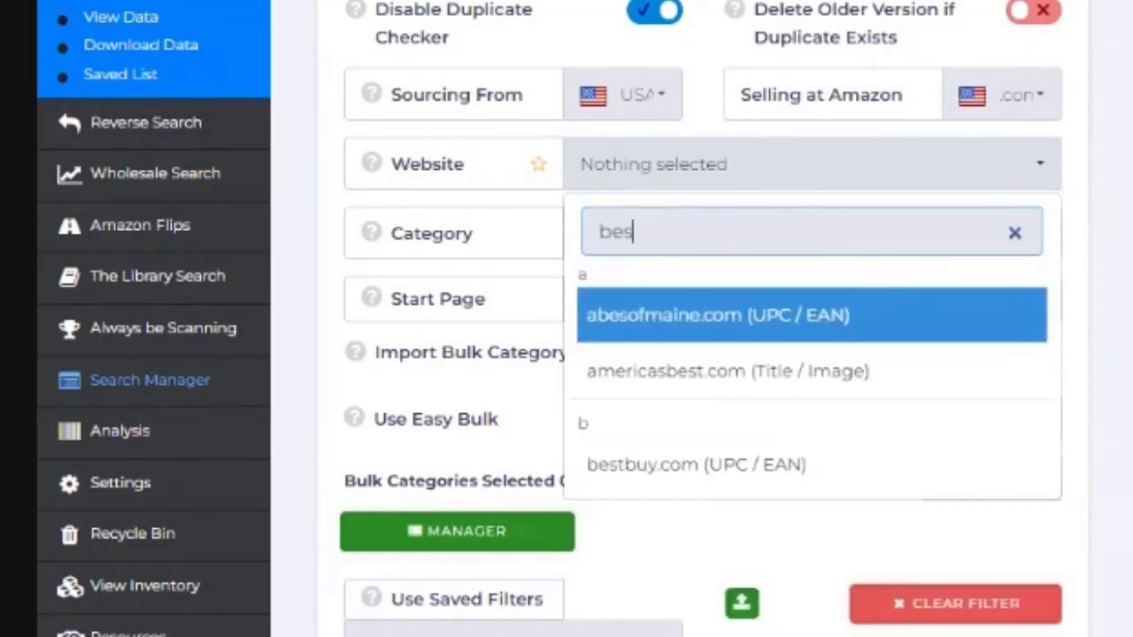
pyautogui.write('t')
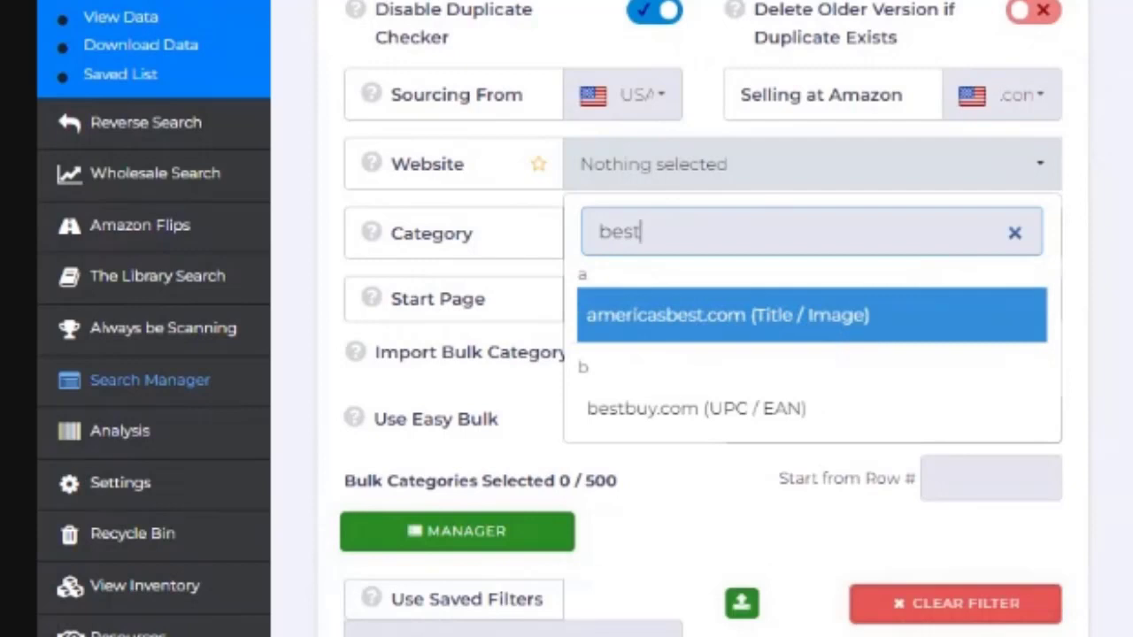
pyautogui.click(677, 410)
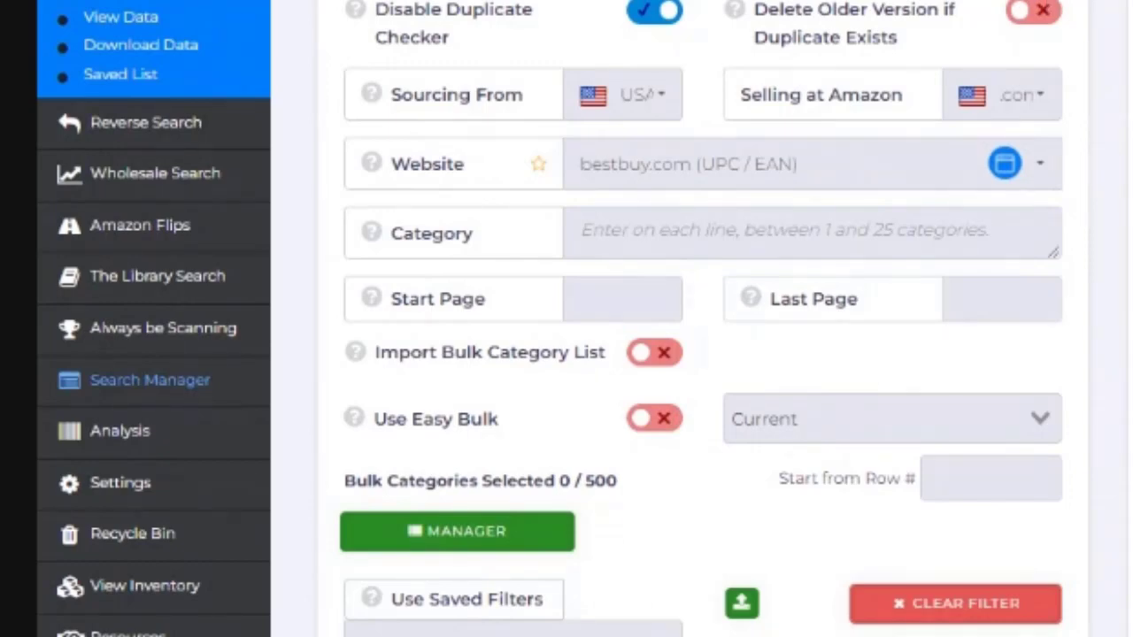
pyautogui.scroll(3, 704, 319)
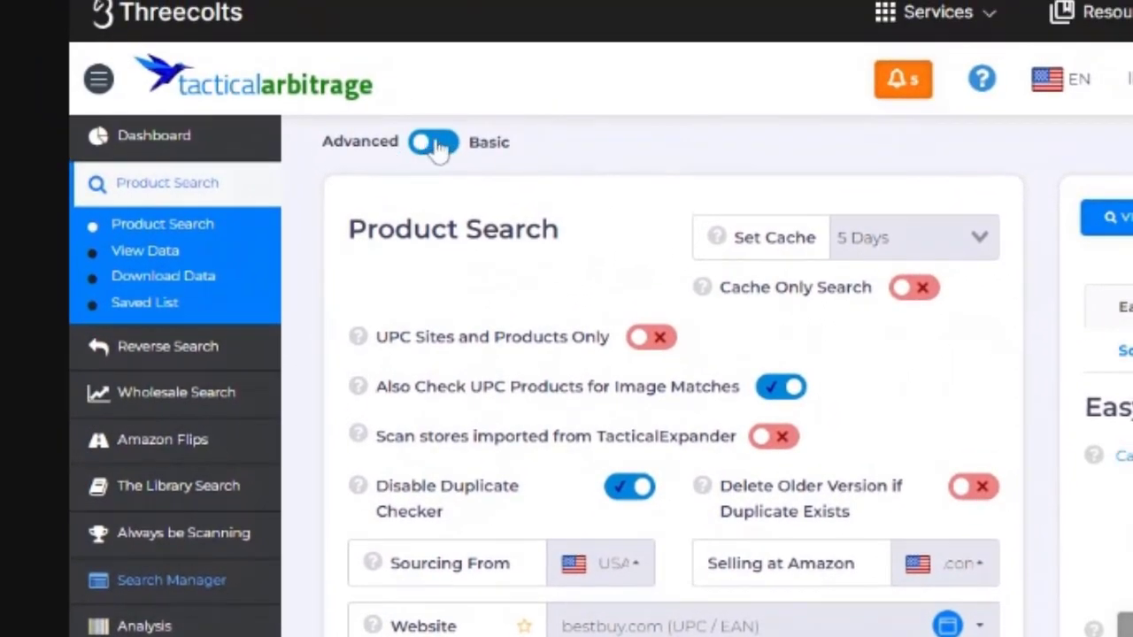
pyautogui.click(436, 144)
pyautogui.scroll(-3, 791, 260)
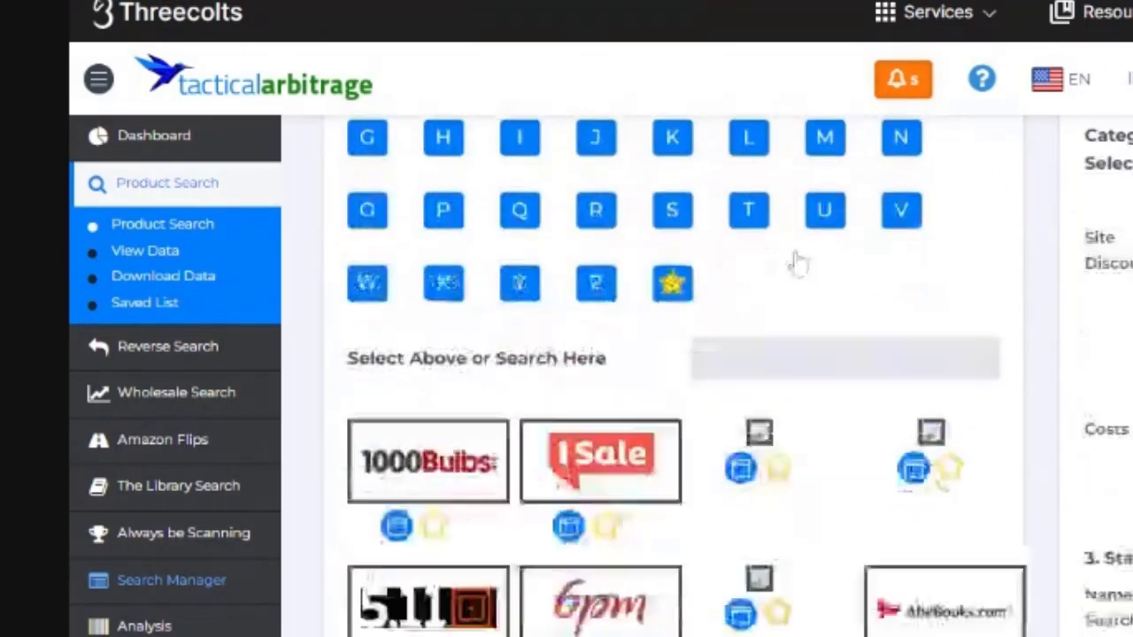
pyautogui.scroll(-1, 792, 261)
pyautogui.scroll(-1, 823, 283)
pyautogui.scroll(-4, 868, 298)
pyautogui.scroll(4, 867, 304)
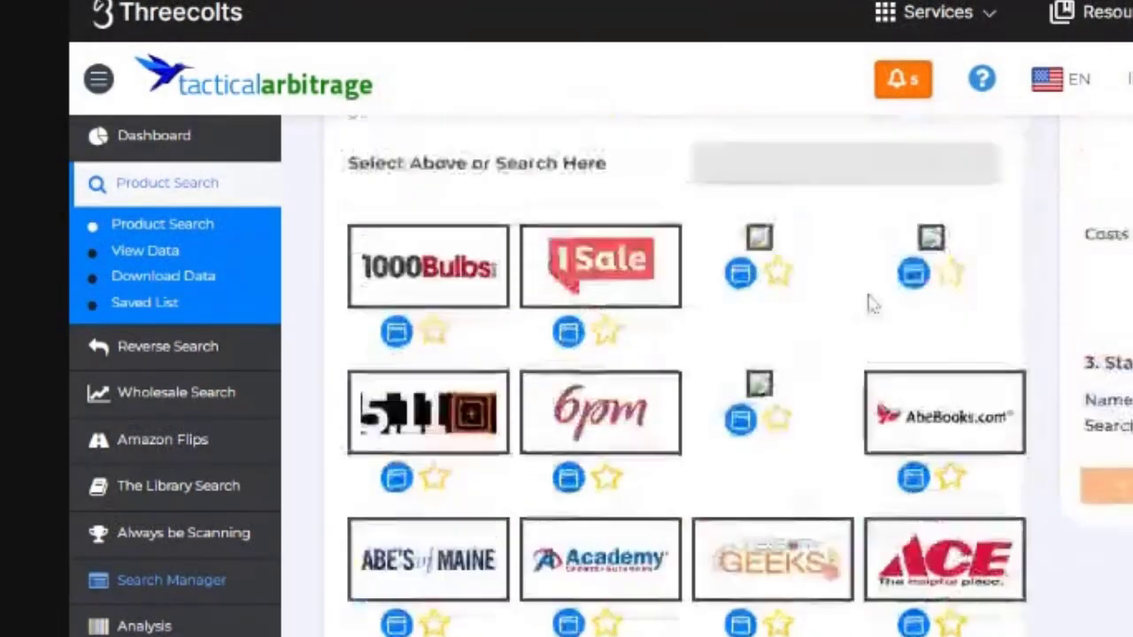
pyautogui.scroll(-5, 868, 299)
pyautogui.scroll(4, 870, 311)
pyautogui.scroll(5, 870, 311)
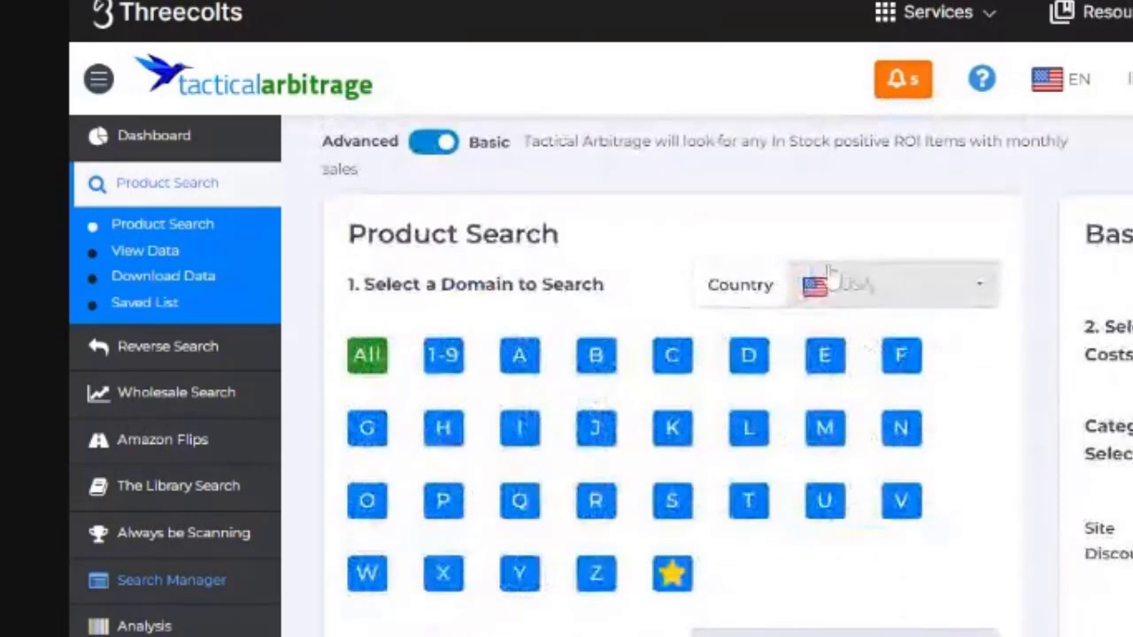
pyautogui.click(439, 145)
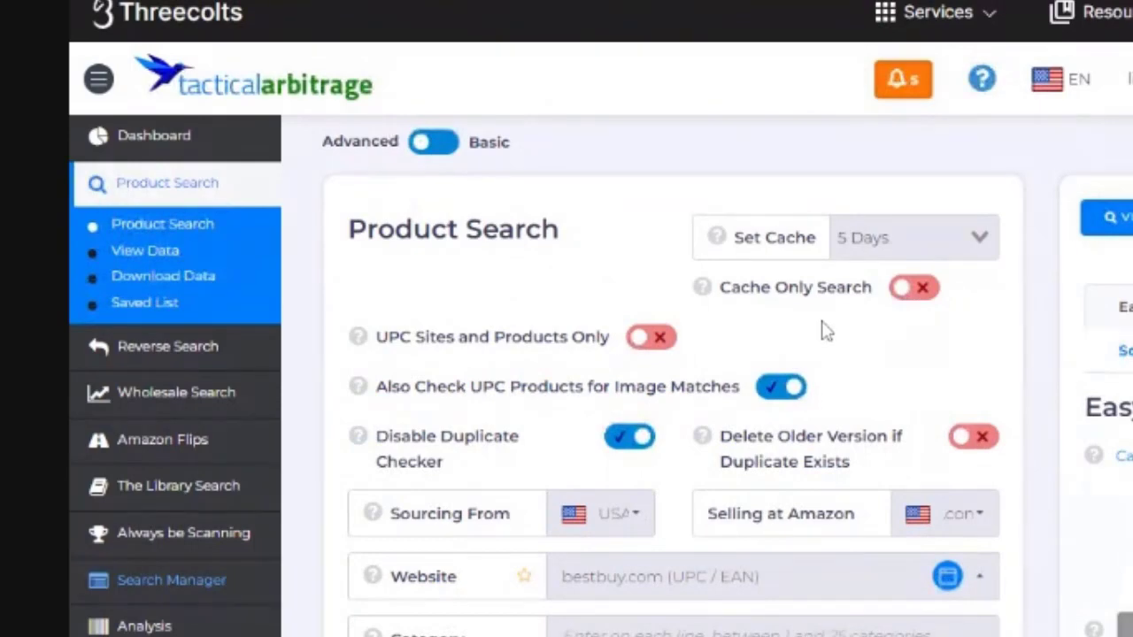
pyautogui.click(967, 257)
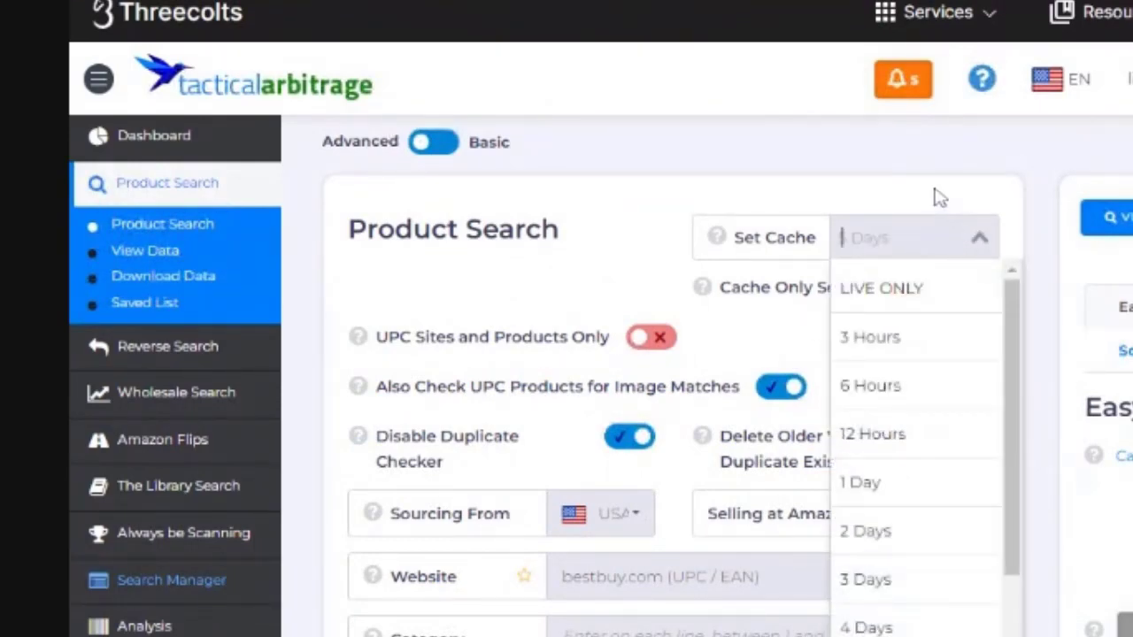
pyautogui.press('Escape')
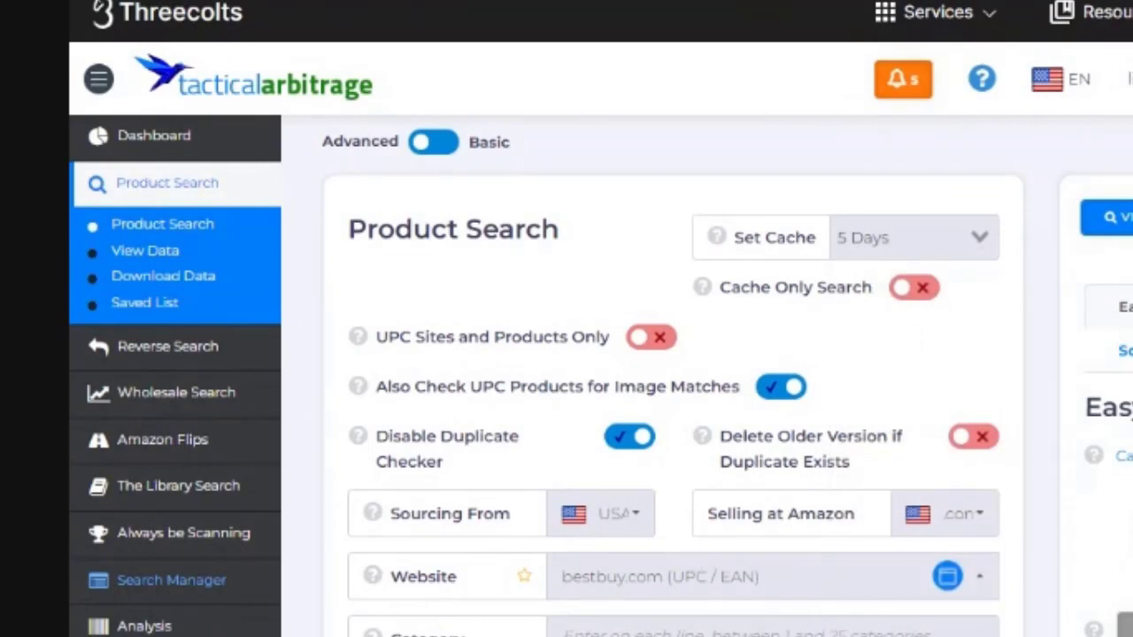
pyautogui.click(971, 234)
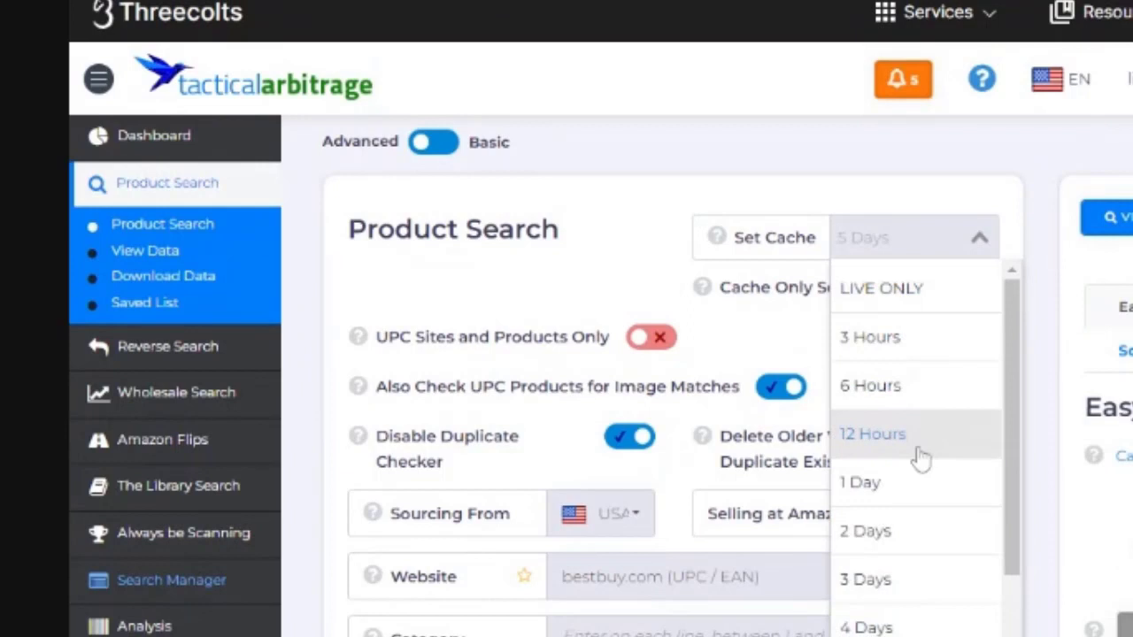
pyautogui.scroll(-2, 931, 526)
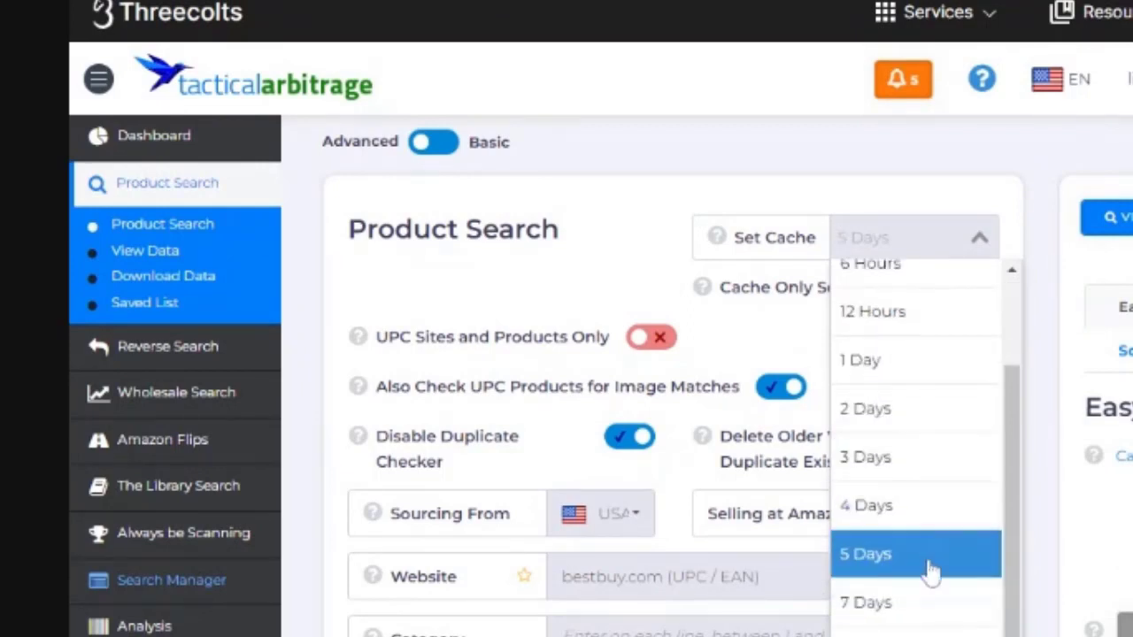
pyautogui.scroll(2, 920, 359)
pyautogui.click(910, 168)
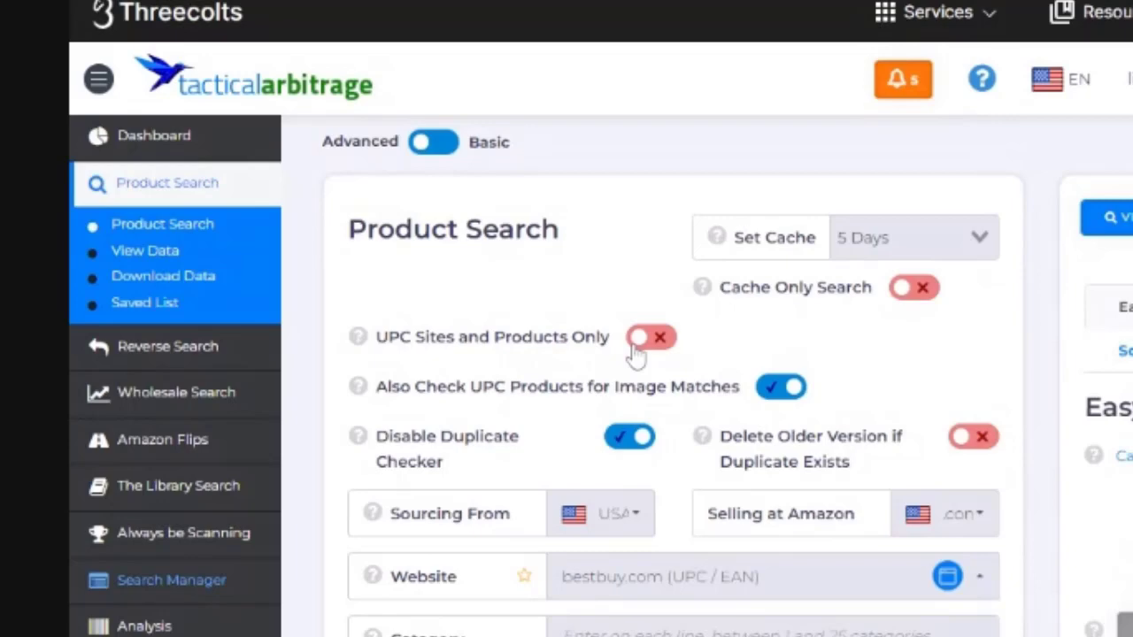
pyautogui.scroll(-3, 636, 352)
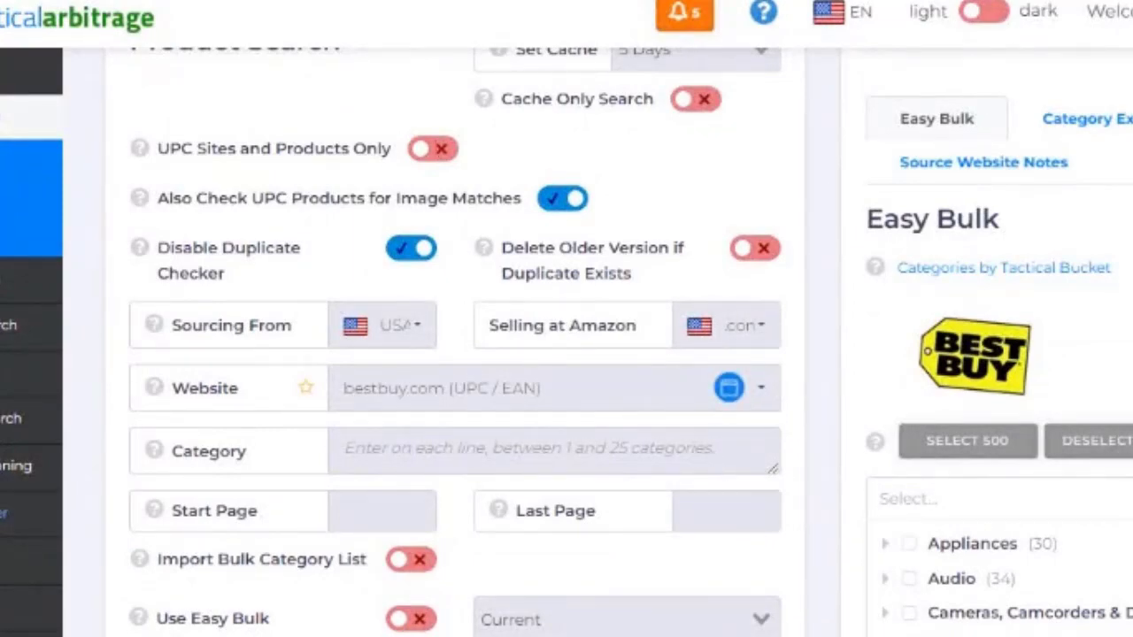
# - Turn on Easy Bulk category searching
pyautogui.click(412, 619)
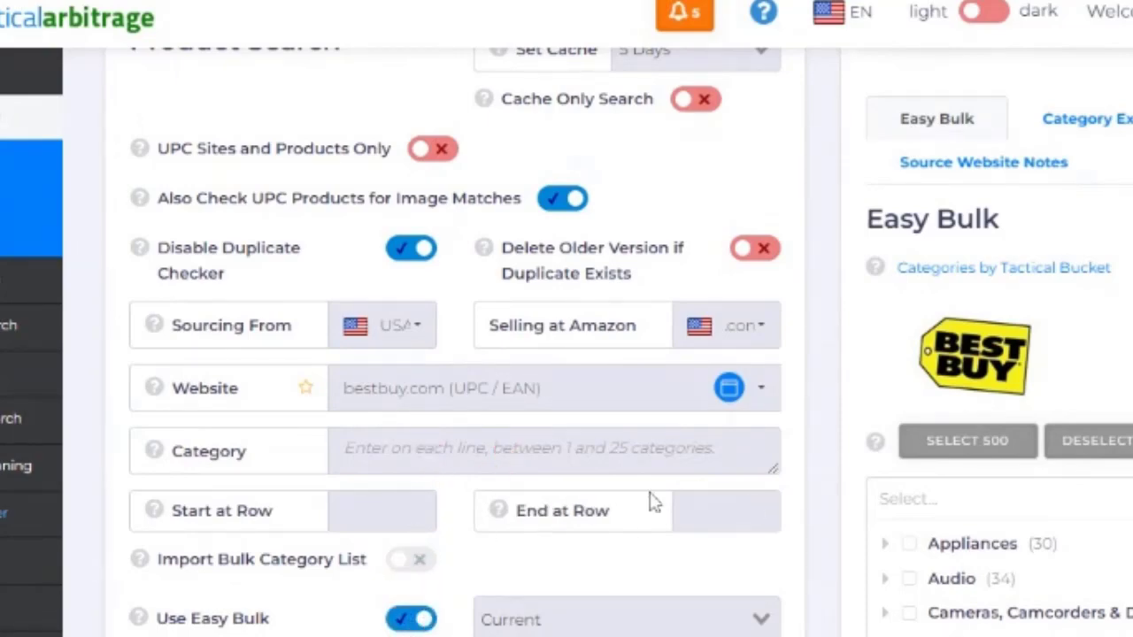
pyautogui.scroll(-2, 653, 500)
pyautogui.scroll(-1, 651, 496)
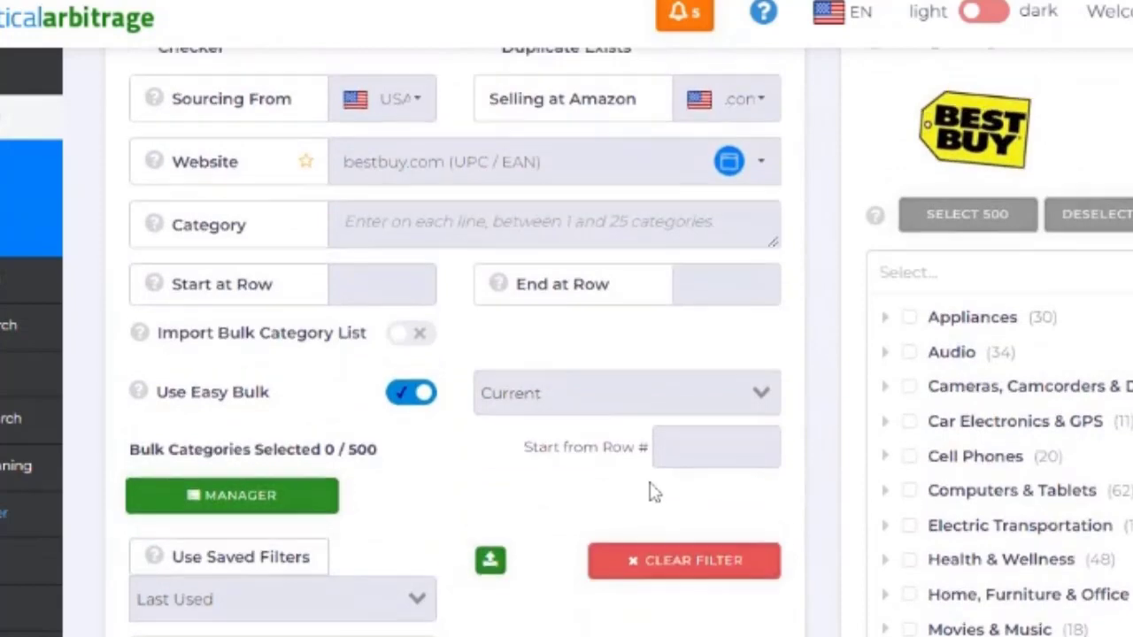
pyautogui.scroll(1, 653, 493)
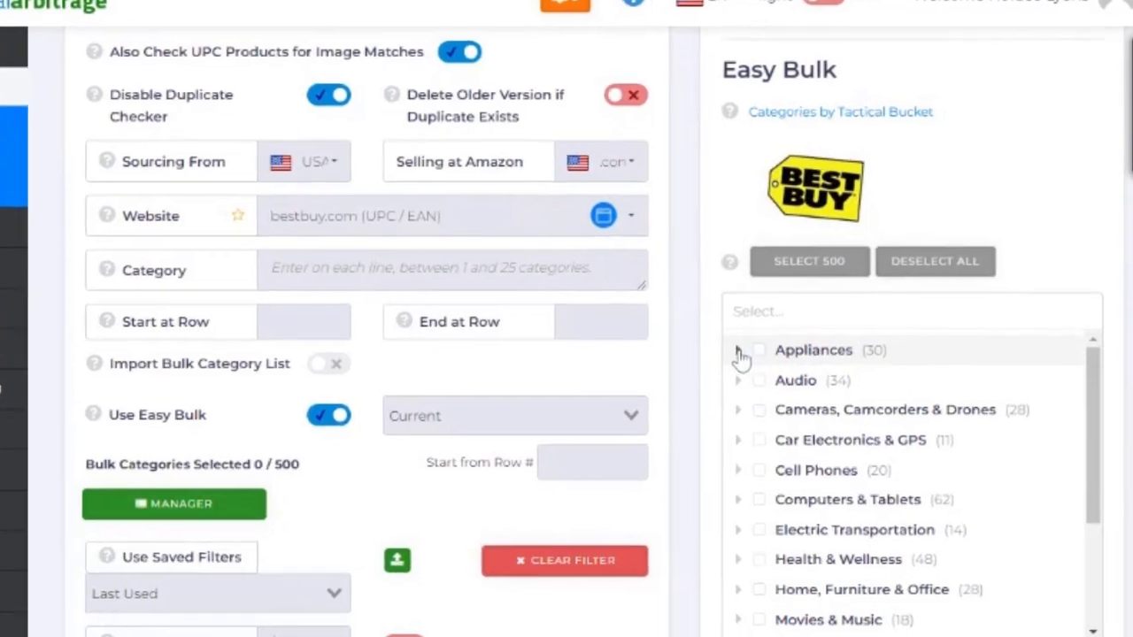
# - Under Appliances, tick Small Kitchen Appliances for the bulk search
pyautogui.click(746, 357)
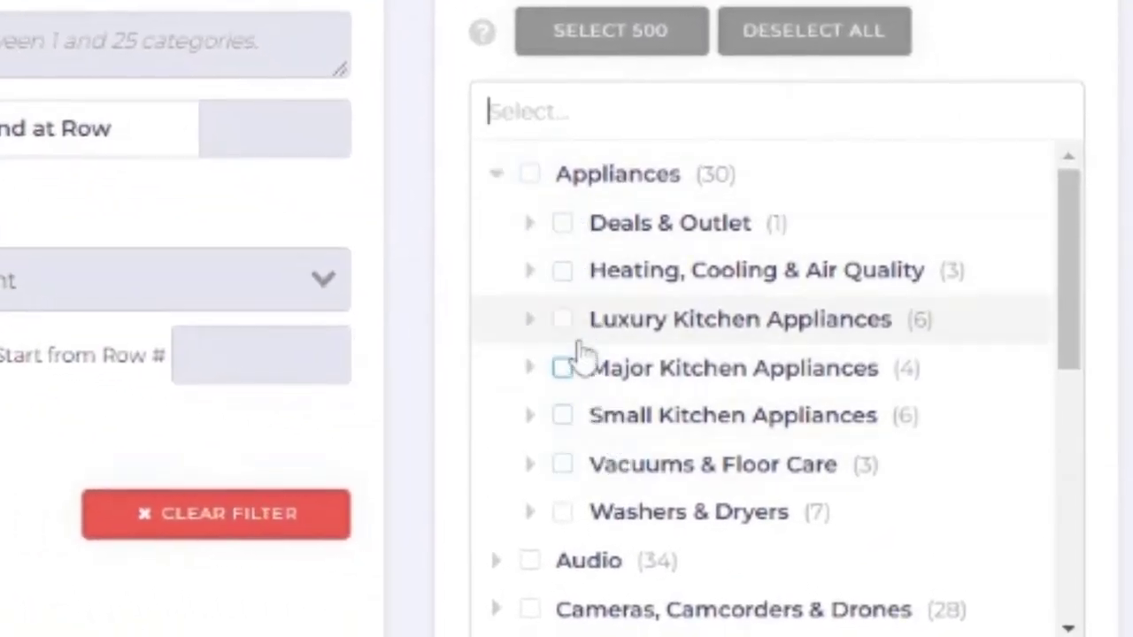
pyautogui.click(497, 175)
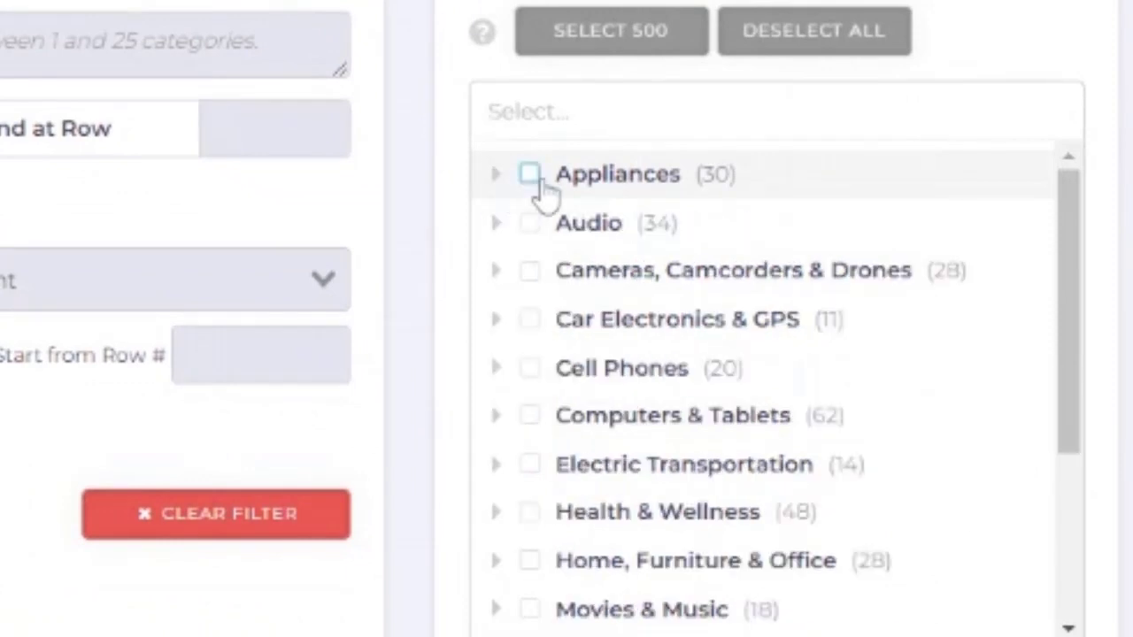
pyautogui.click(497, 175)
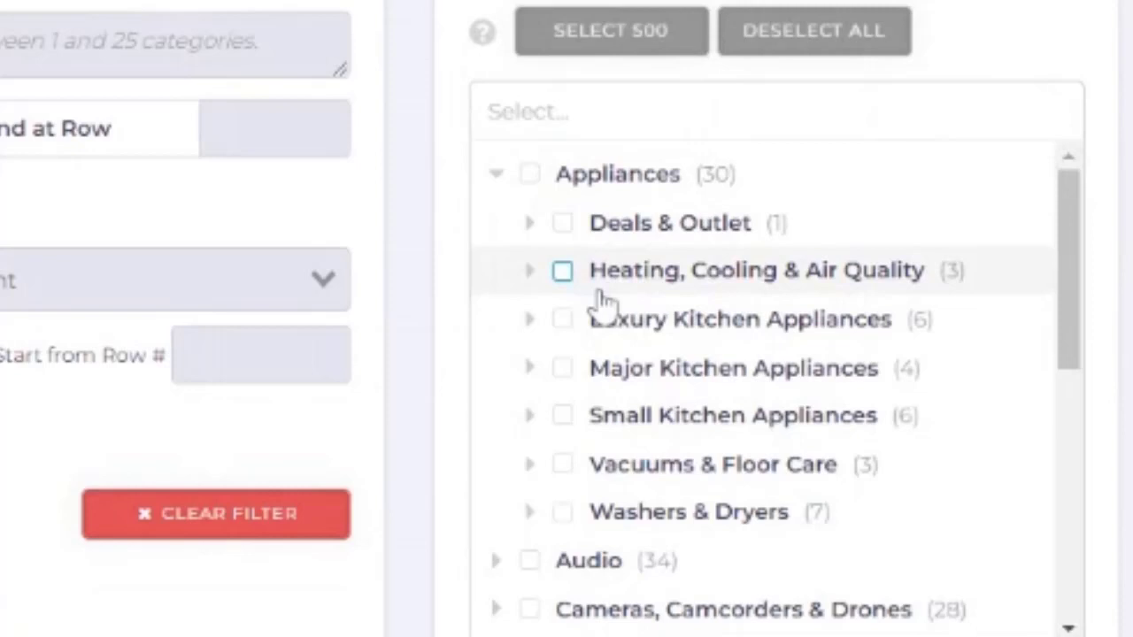
pyautogui.click(563, 418)
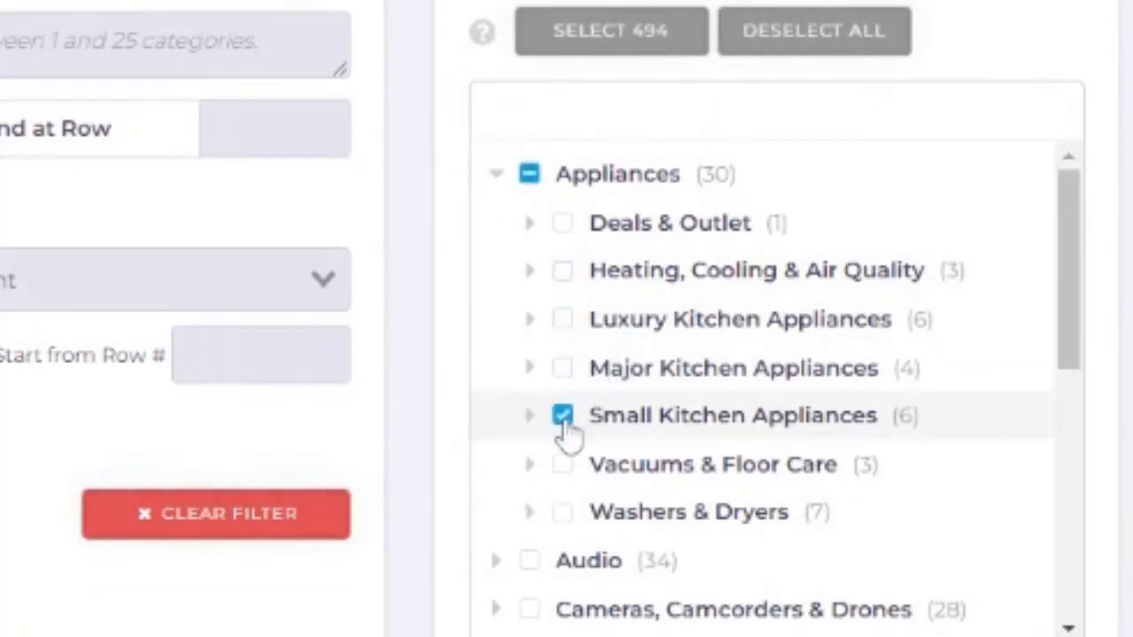
# - Under Toys, Games & Collectibles, tick Games, Puzzles & Cards
pyautogui.scroll(-2, 655, 392)
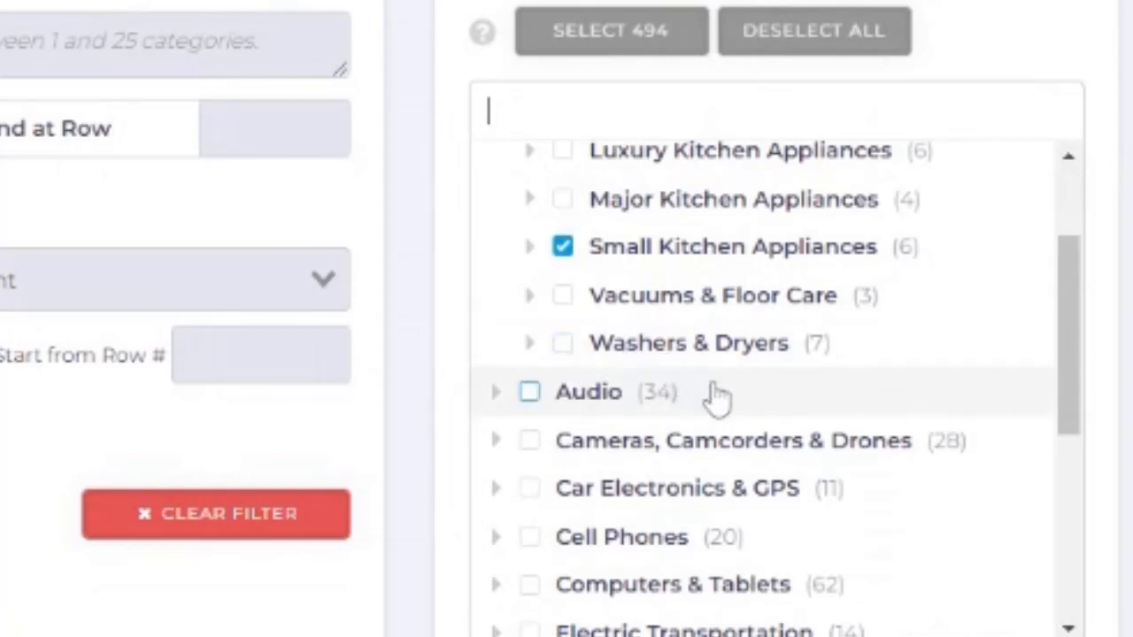
pyautogui.scroll(2, 718, 345)
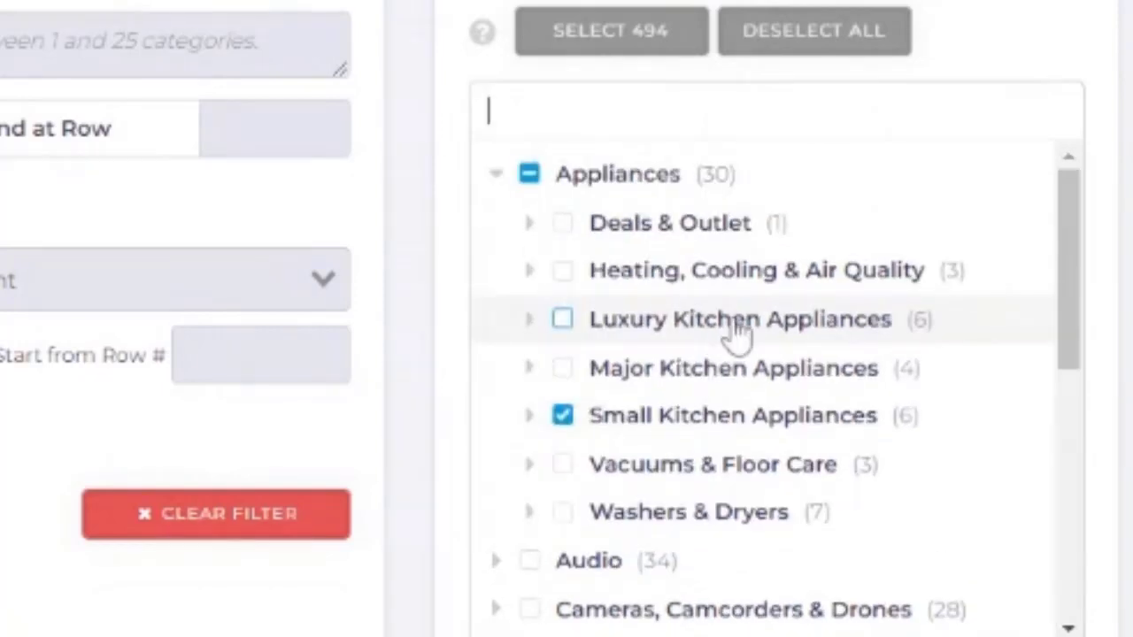
pyautogui.scroll(-2, 733, 334)
pyautogui.scroll(-2, 749, 328)
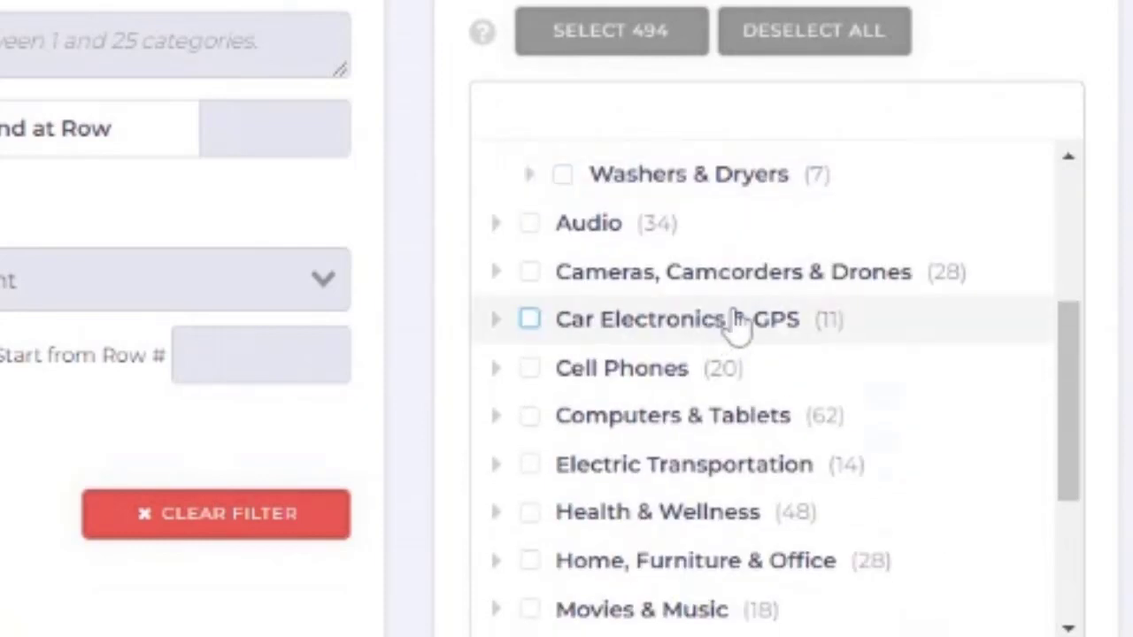
pyautogui.scroll(-2, 735, 324)
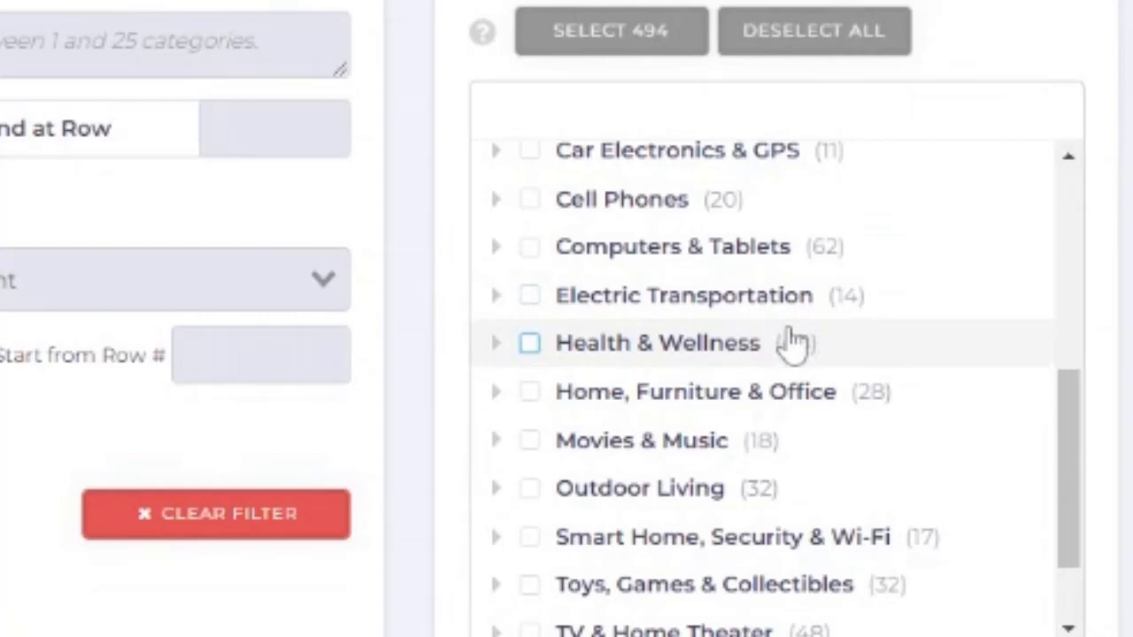
pyautogui.scroll(-2, 792, 343)
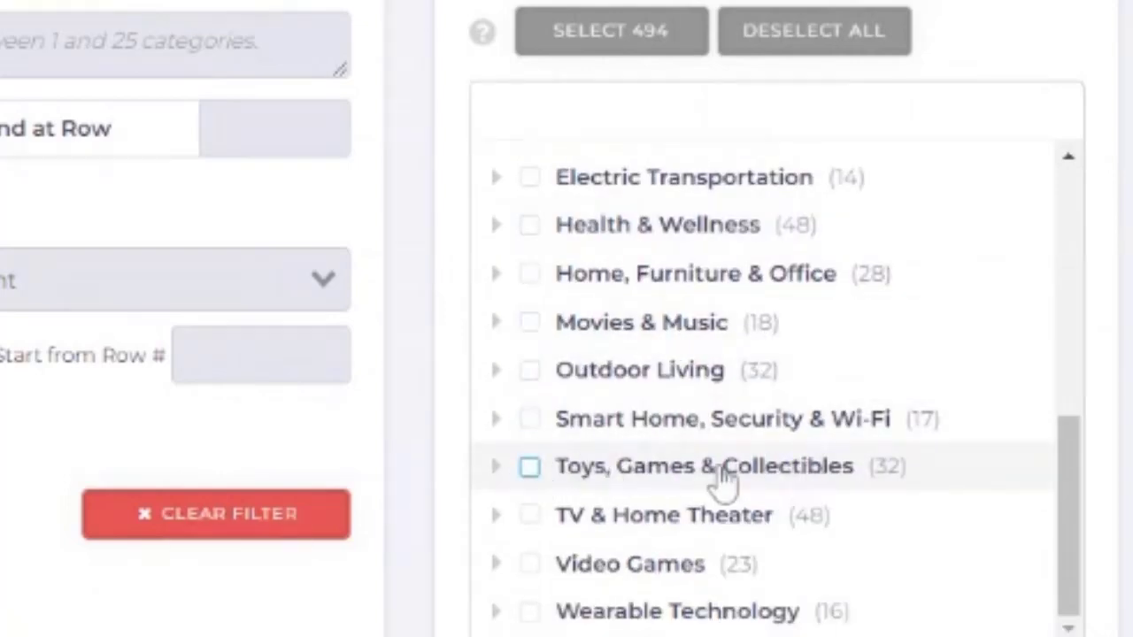
pyautogui.click(496, 466)
pyautogui.scroll(-3, 619, 478)
pyautogui.scroll(-2, 726, 487)
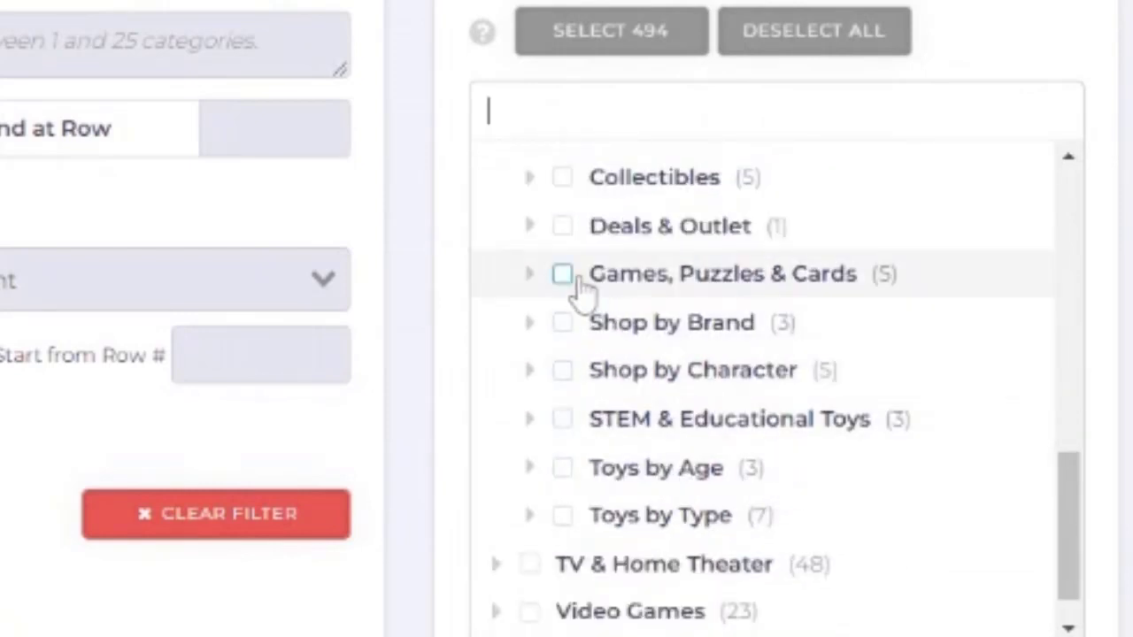
pyautogui.scroll(3, 584, 292)
pyautogui.scroll(-2, 611, 310)
pyautogui.scroll(-1, 584, 332)
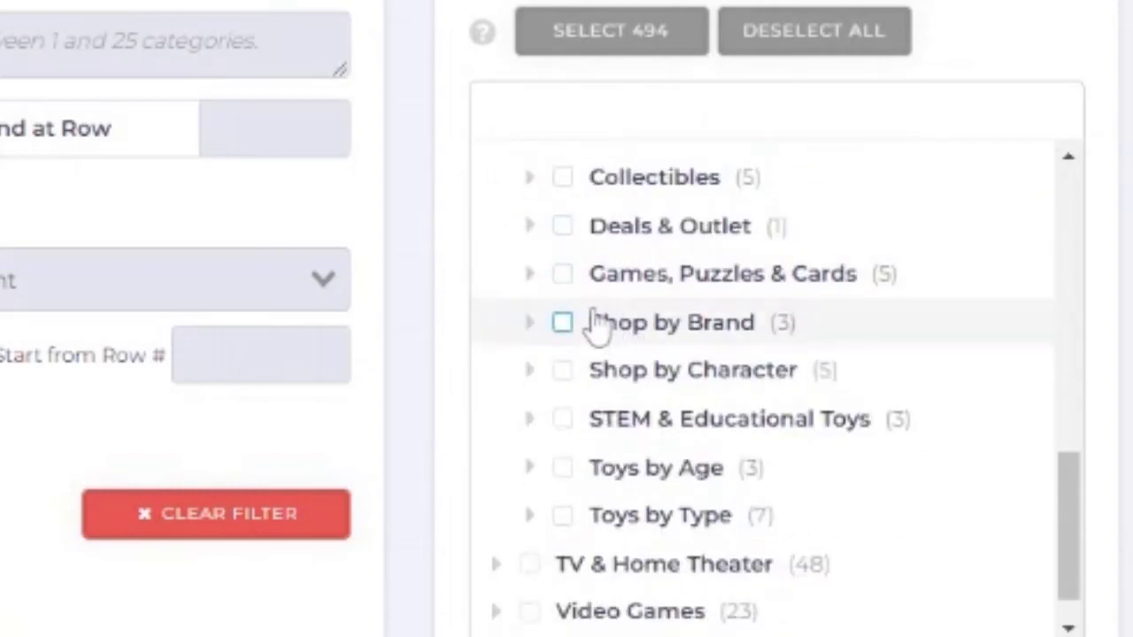
pyautogui.click(563, 276)
# - Inspect the Video Games subcategories, then collapse Toys, Games & Collectibles
pyautogui.scroll(-1, 628, 283)
pyautogui.scroll(-3, 633, 305)
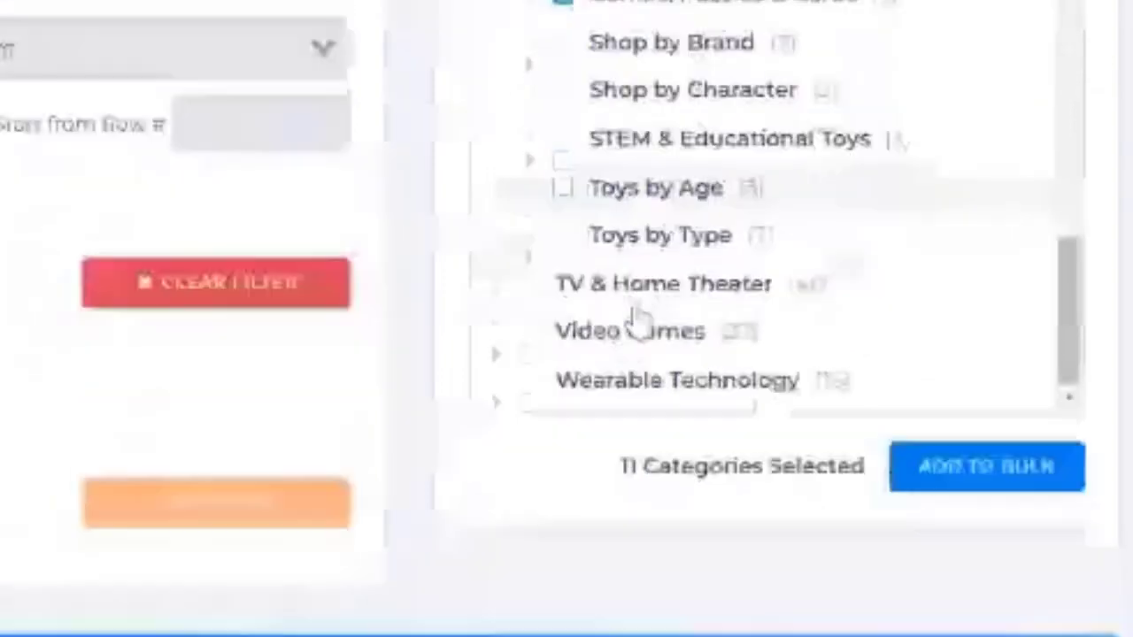
pyautogui.scroll(3, 639, 278)
pyautogui.scroll(-3, 633, 279)
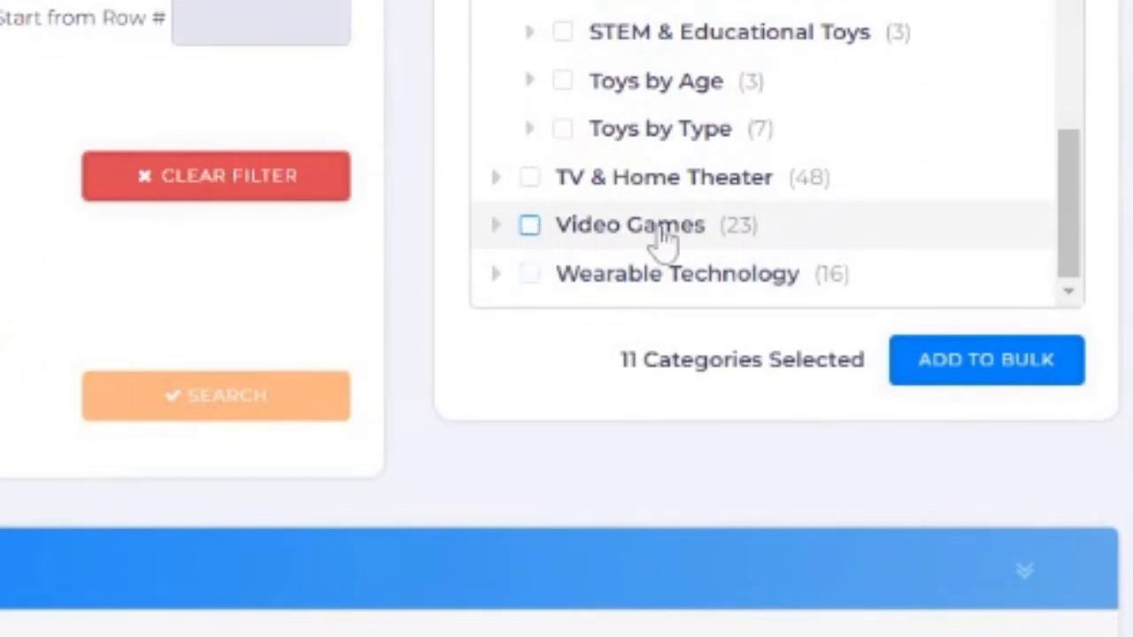
pyautogui.click(498, 227)
pyautogui.scroll(-2, 725, 337)
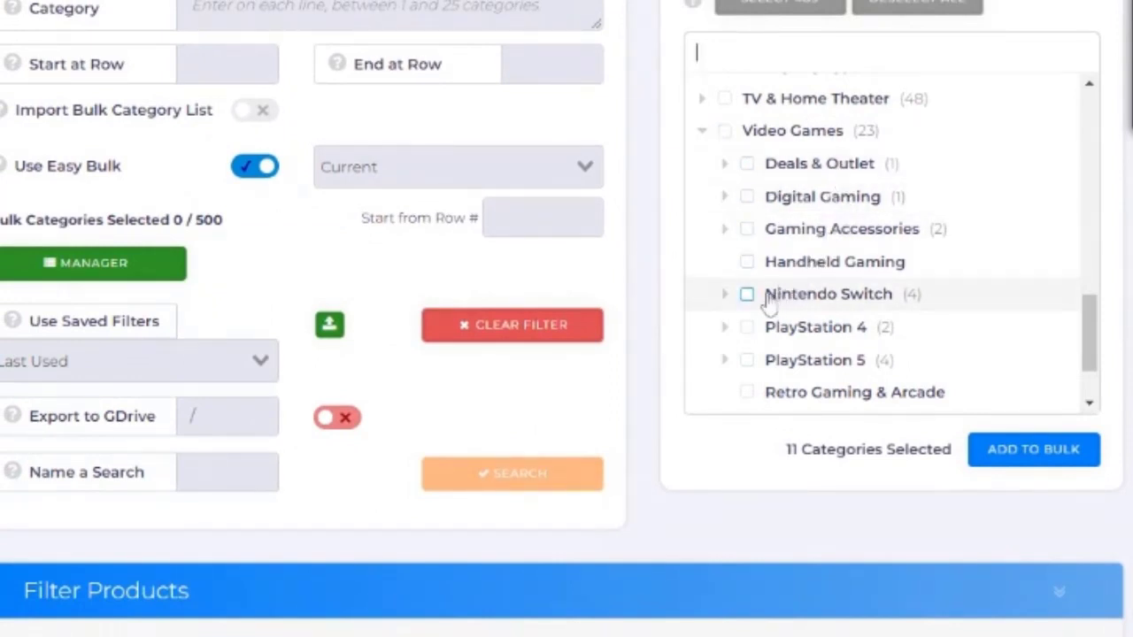
pyautogui.scroll(1, 775, 293)
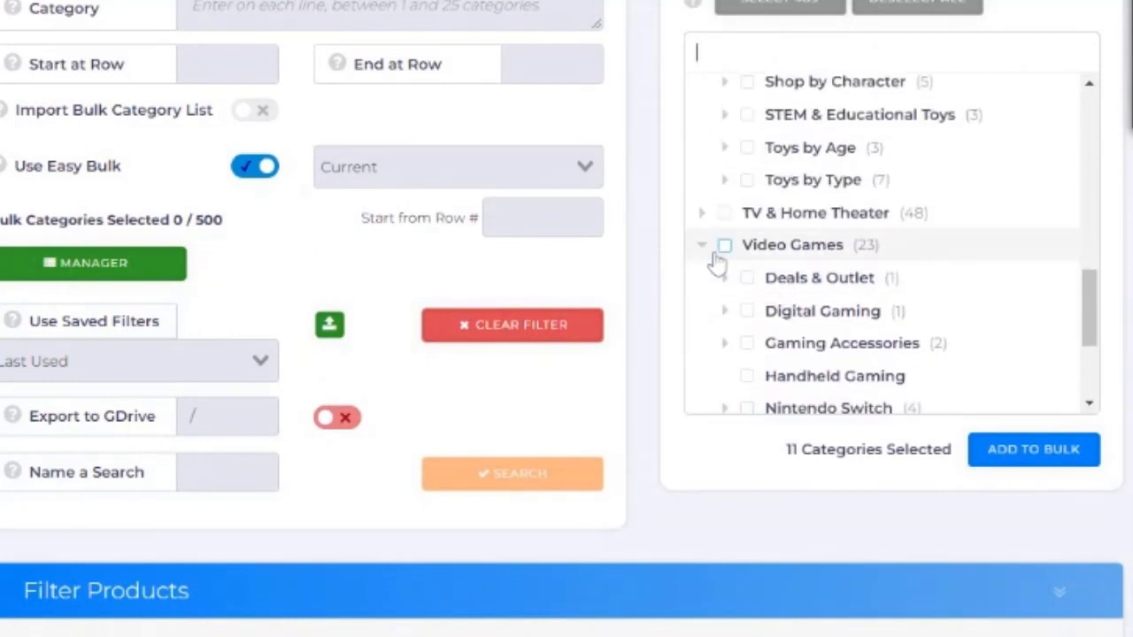
pyautogui.scroll(1, 715, 259)
pyautogui.scroll(1, 760, 265)
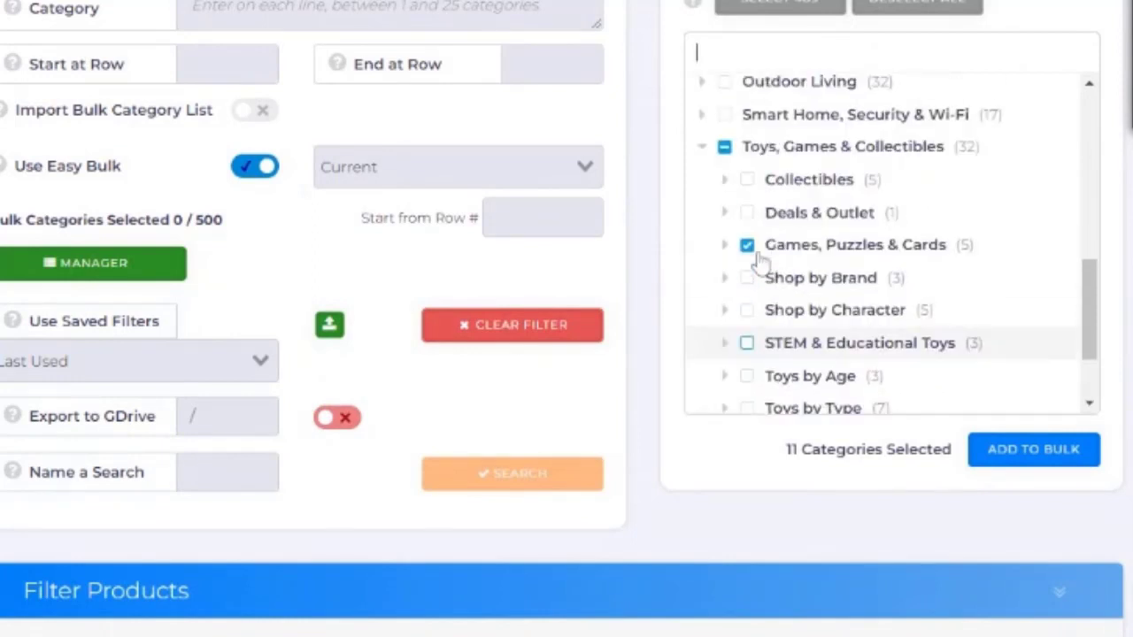
pyautogui.click(703, 146)
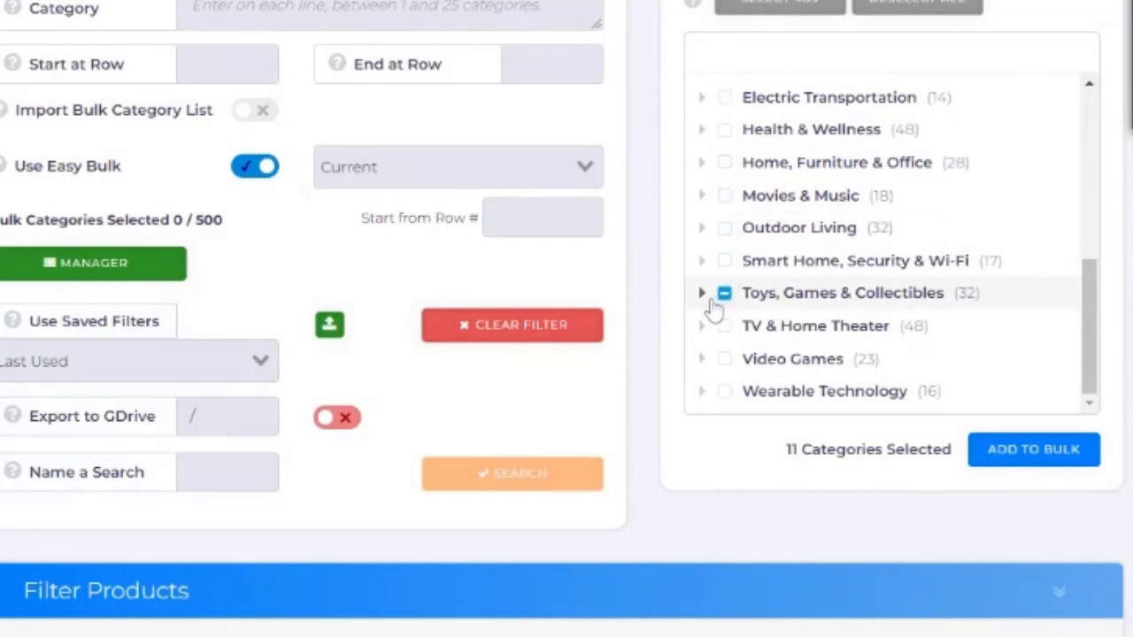
# - Expand Source Price Adjustments under Filter Products, leaving its fields blank
pyautogui.scroll(-1, 726, 305)
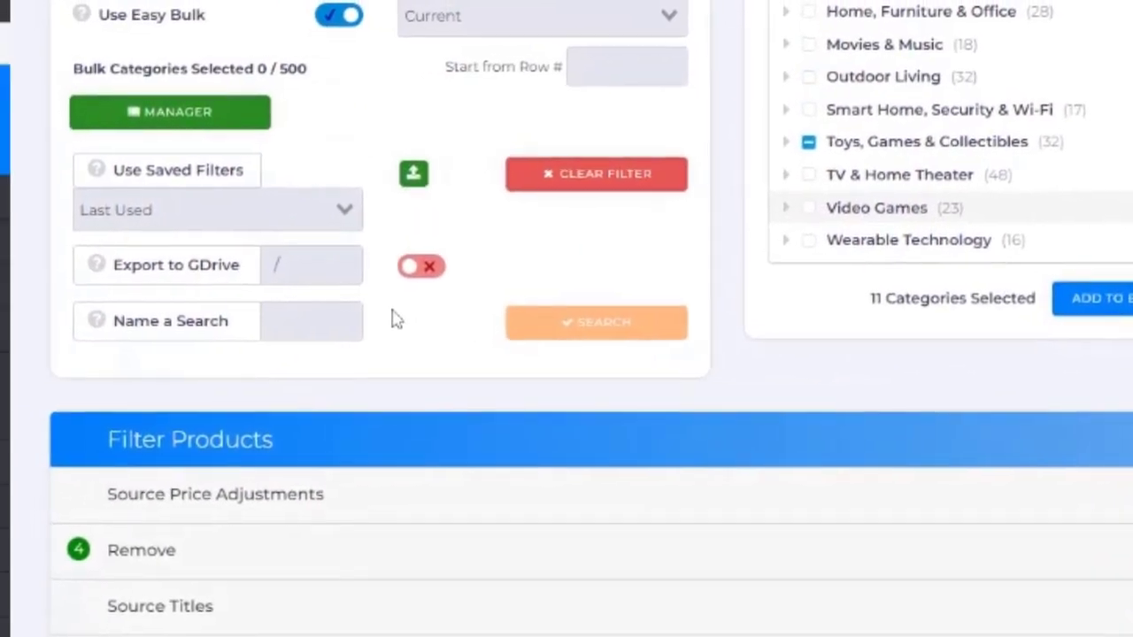
pyautogui.scroll(-1, 396, 318)
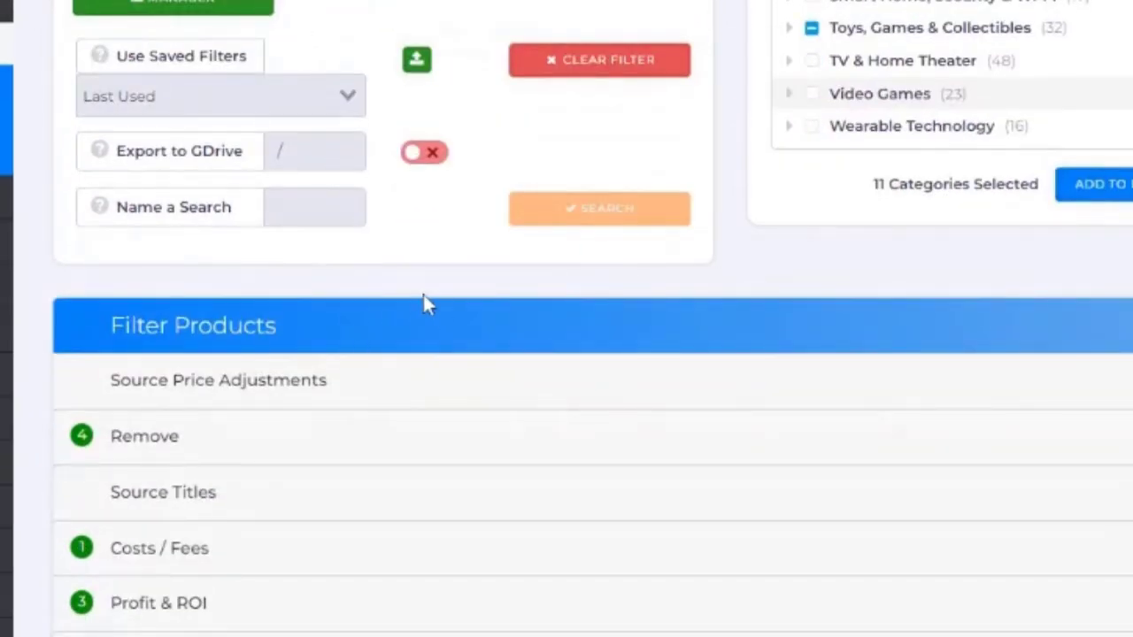
pyautogui.click(455, 387)
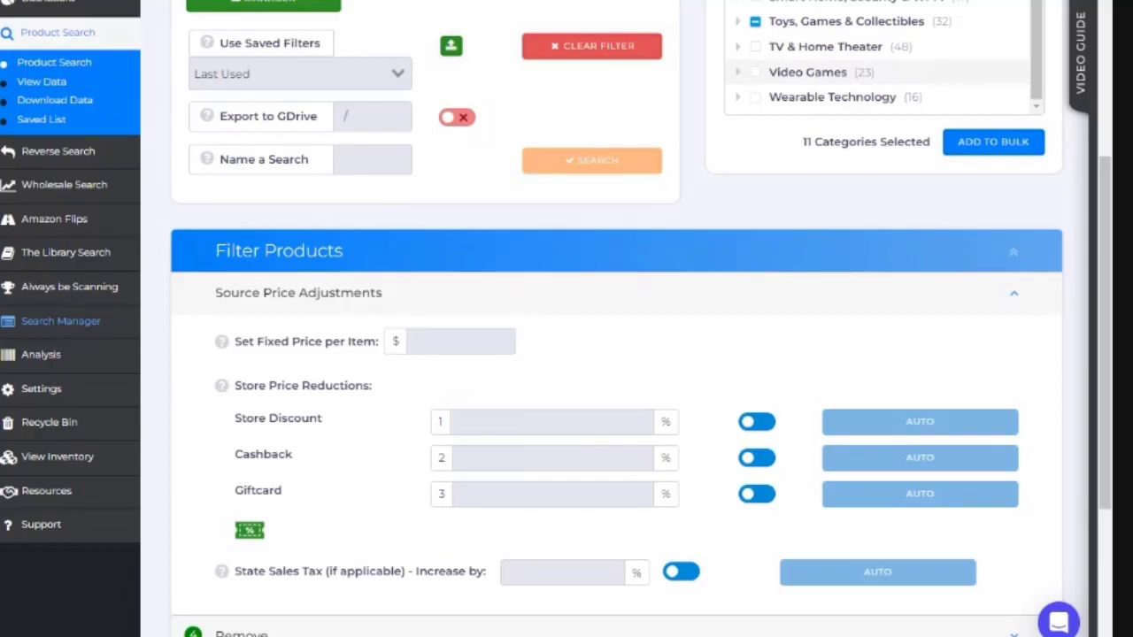
pyautogui.scroll(-3, 551, 384)
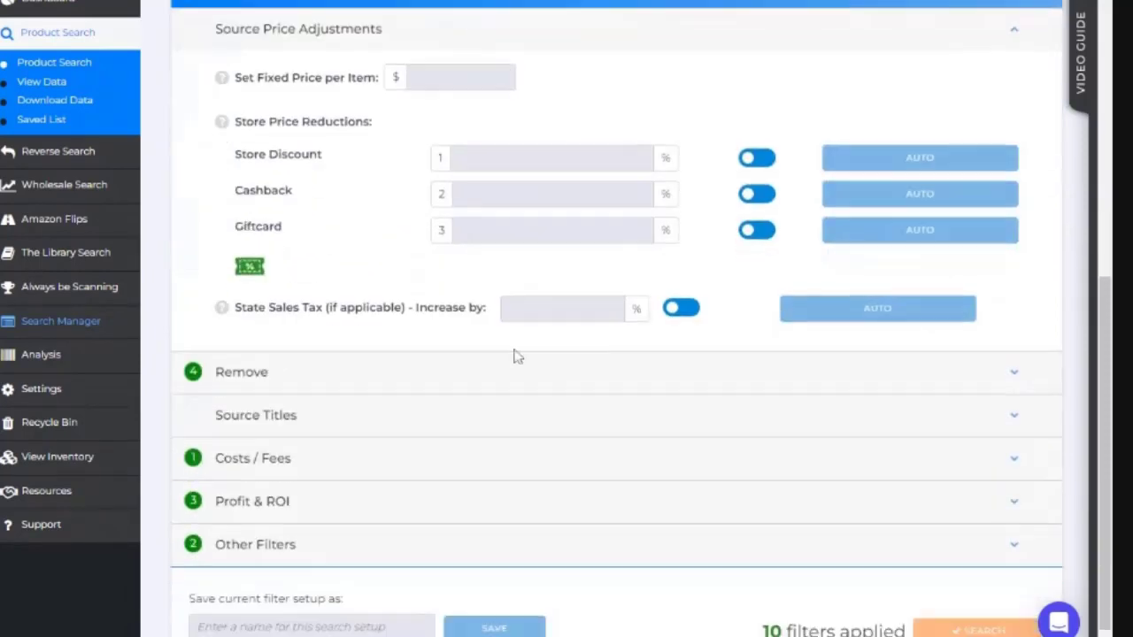
pyautogui.scroll(1, 518, 356)
# - Collapse Source Price Adjustments and expand the Remove filter settings
pyautogui.click(424, 108)
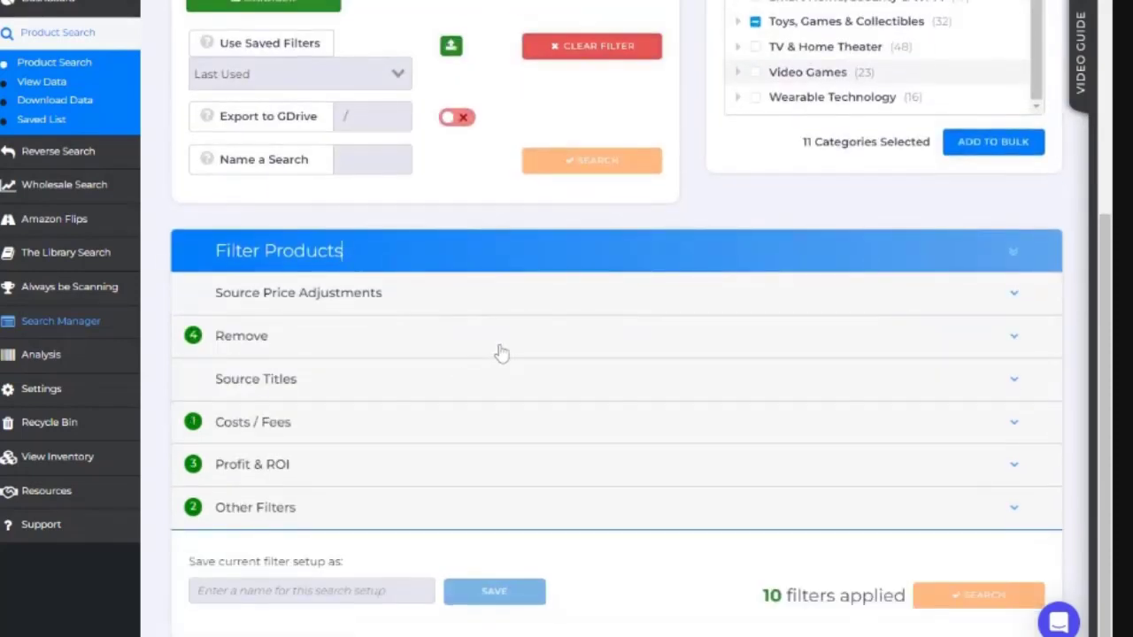
pyautogui.click(501, 353)
pyautogui.scroll(-1, 509, 351)
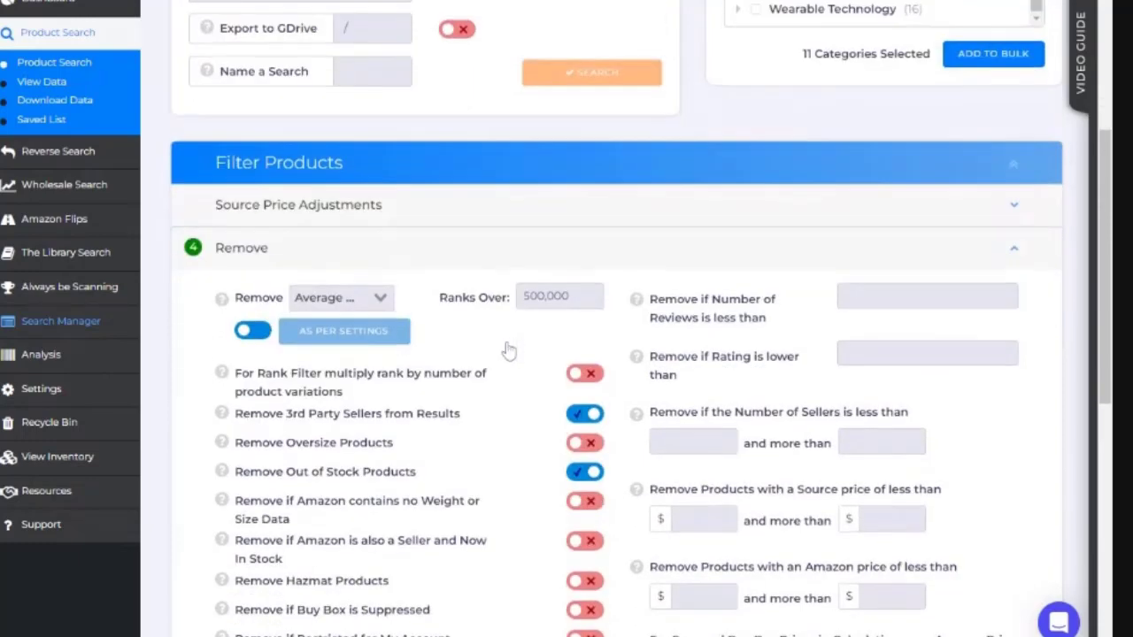
pyautogui.scroll(-1, 487, 341)
pyautogui.scroll(-2, 470, 333)
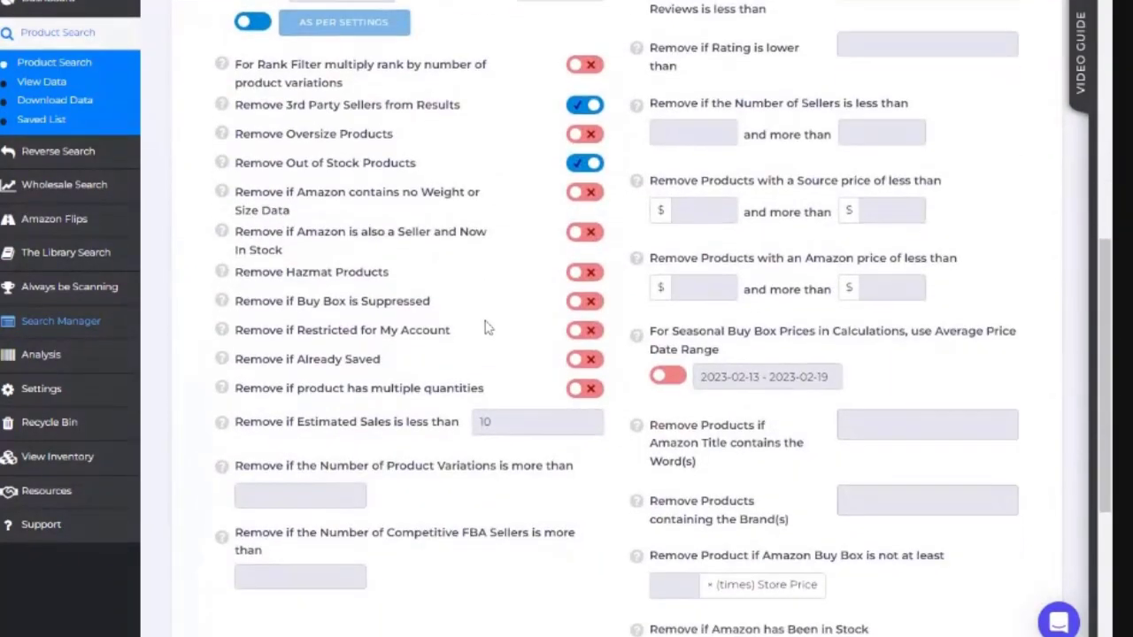
pyautogui.scroll(3, 485, 329)
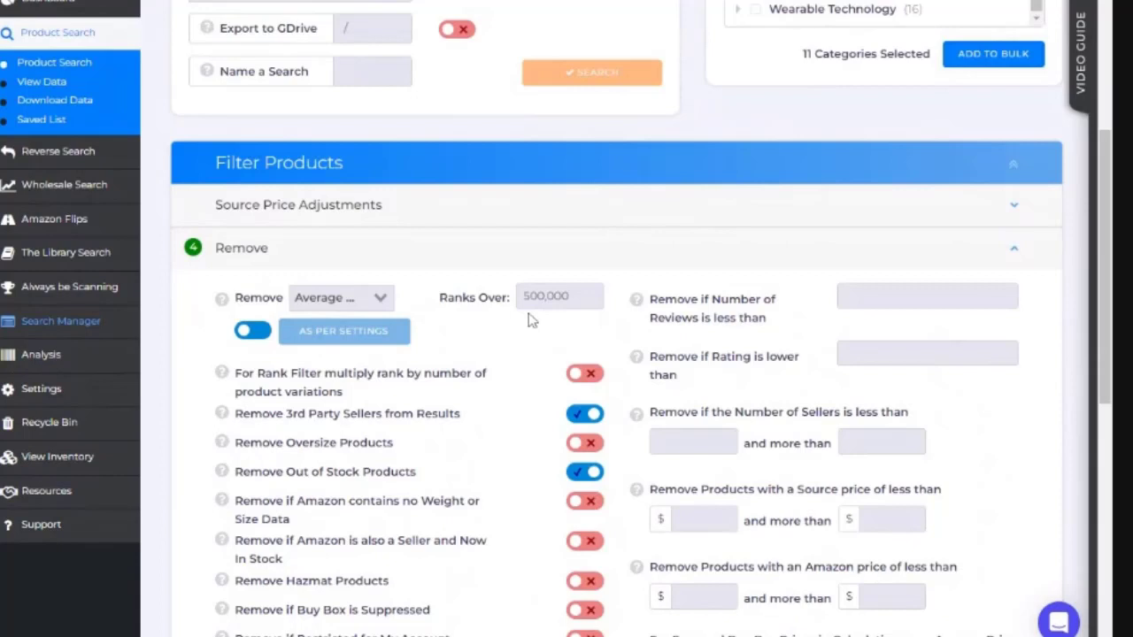
# - Set the Remove rank basis to Average 90 day
pyautogui.click(370, 305)
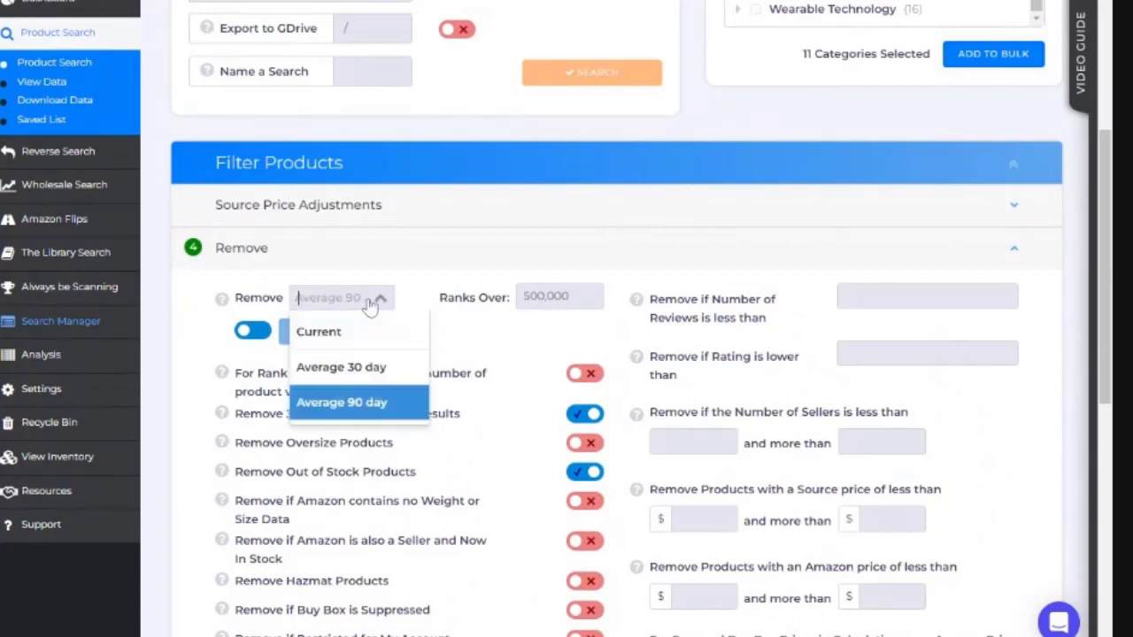
pyautogui.click(363, 405)
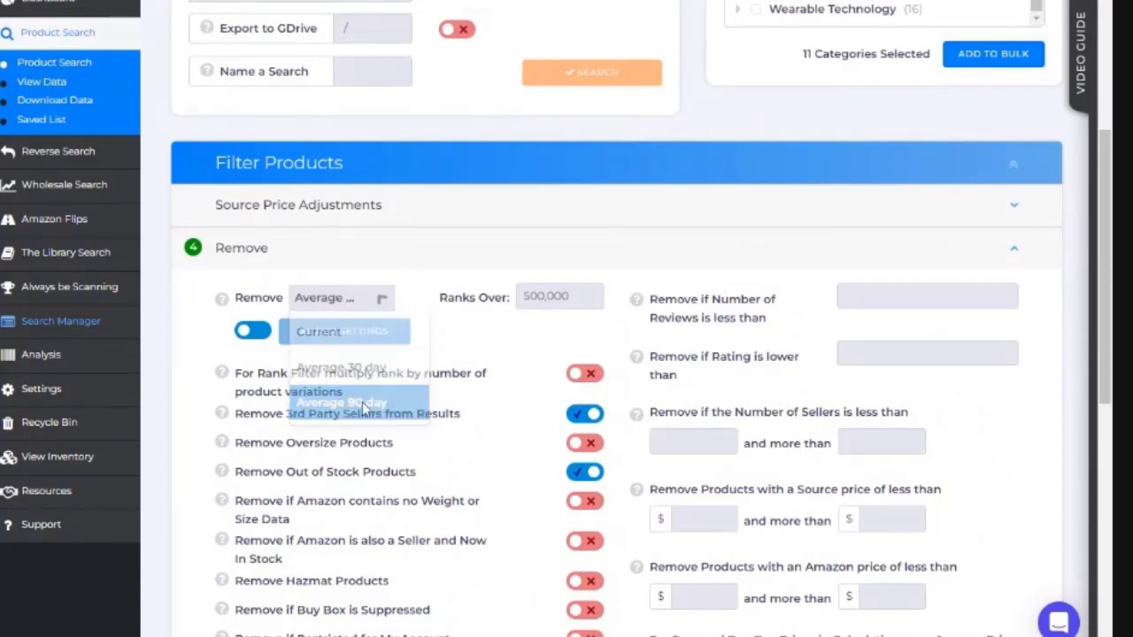
pyautogui.click(378, 305)
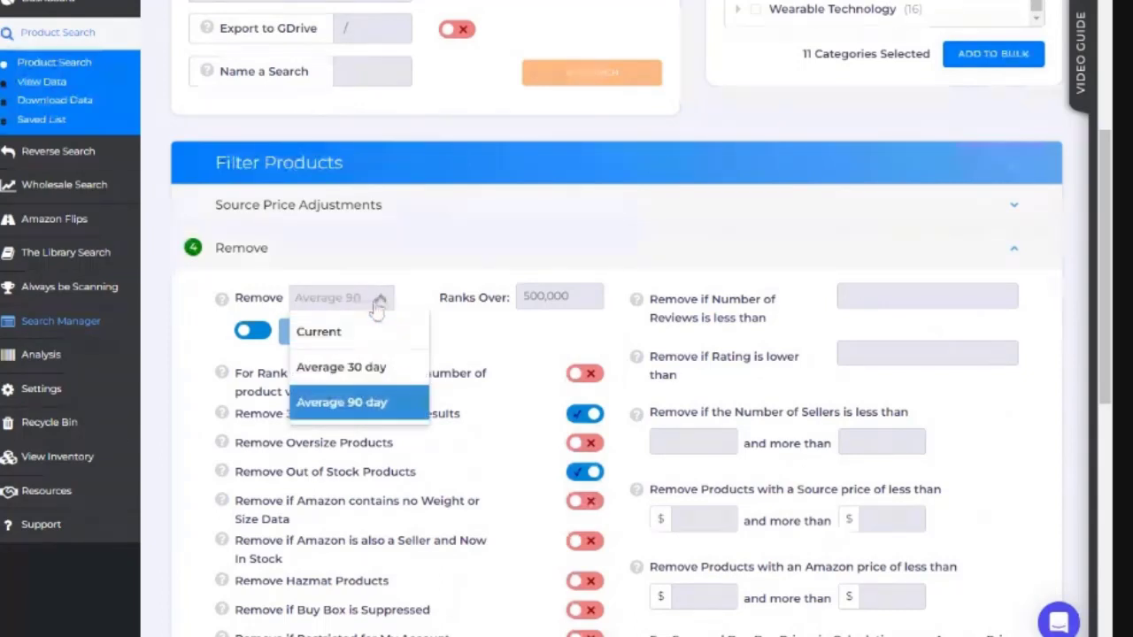
pyautogui.click(522, 336)
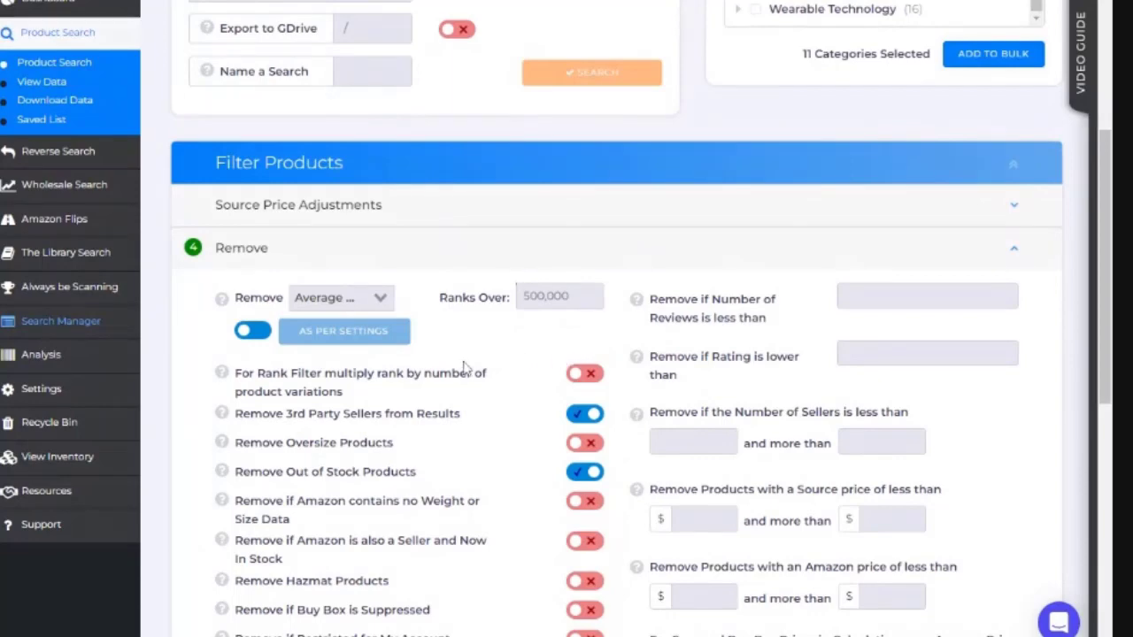
# - Scroll through the Remove filters to review the 500,000 rank limit and removal options
pyautogui.scroll(-2, 266, 354)
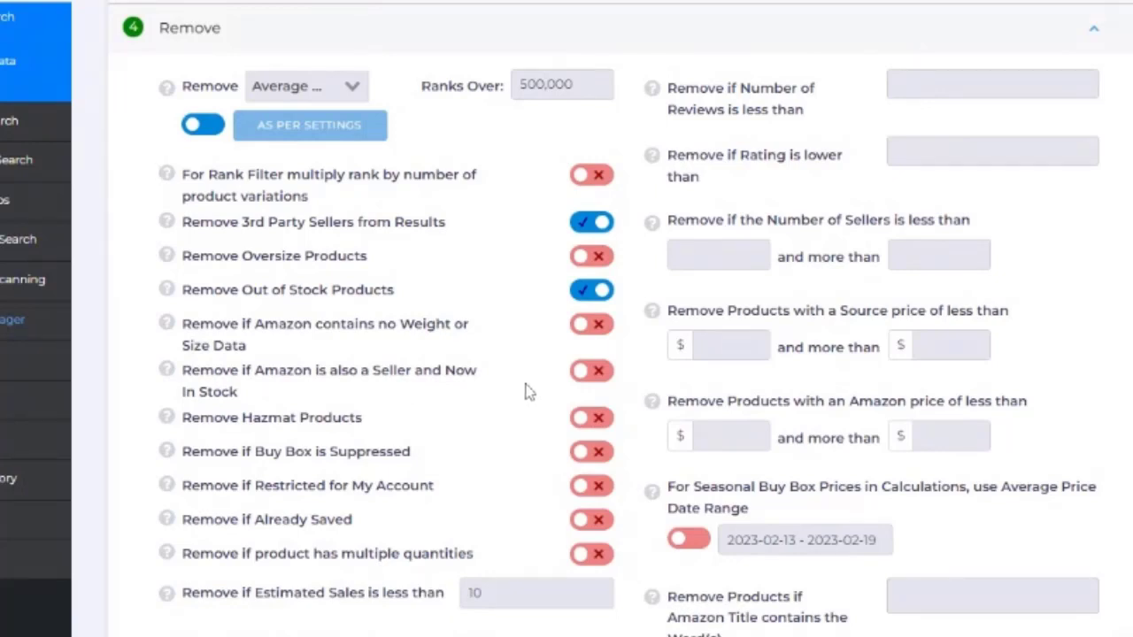
pyautogui.click(584, 376)
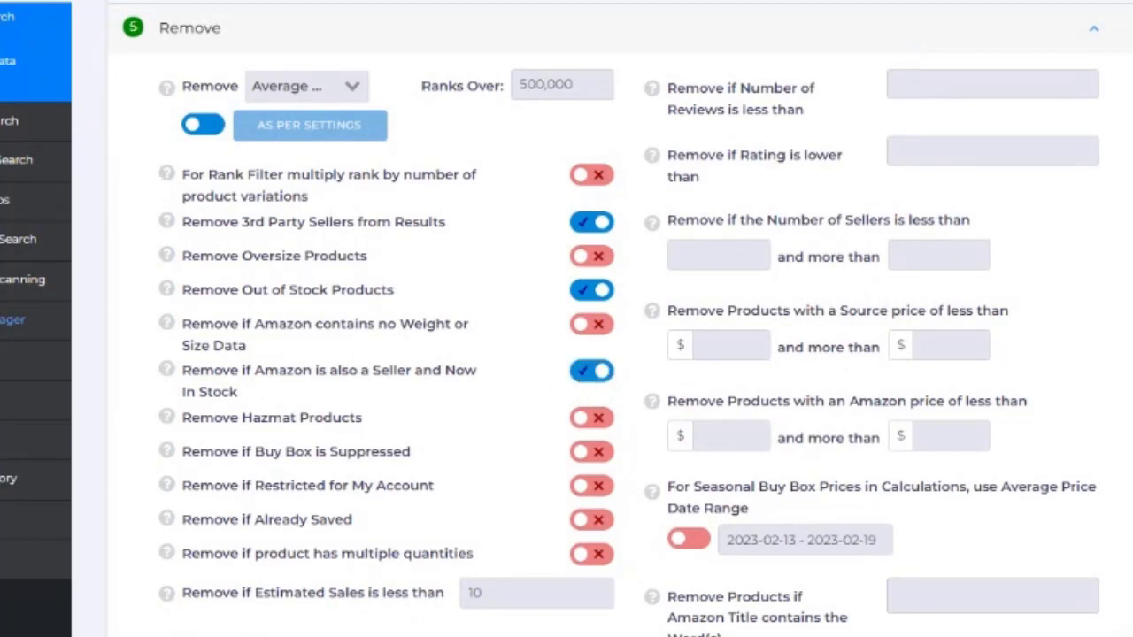
pyautogui.click(588, 372)
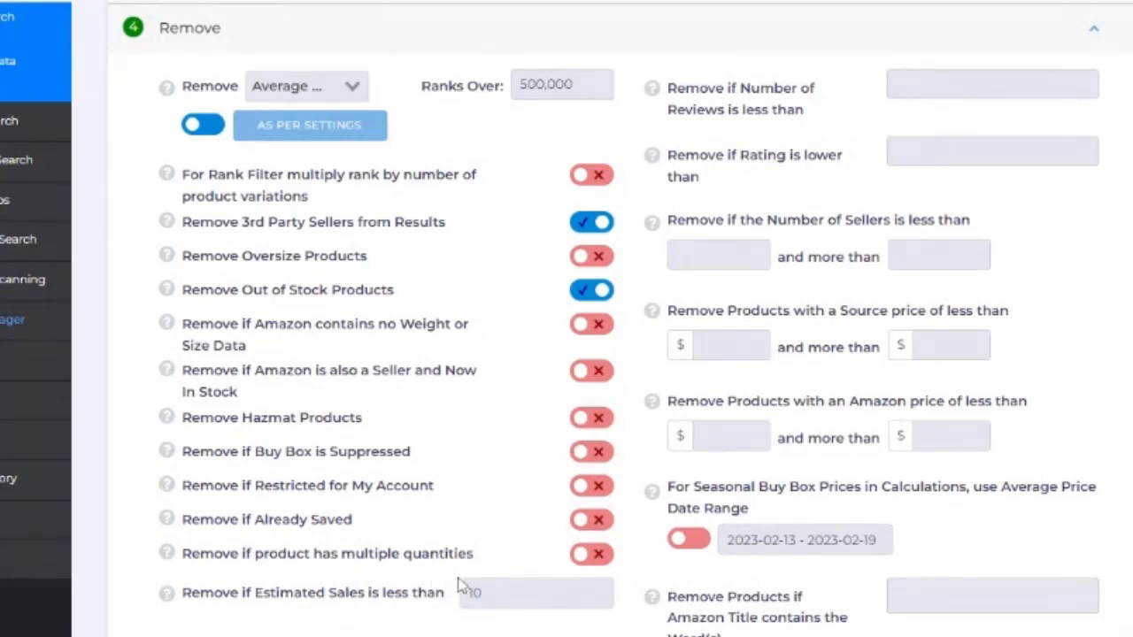
pyautogui.scroll(-2, 478, 523)
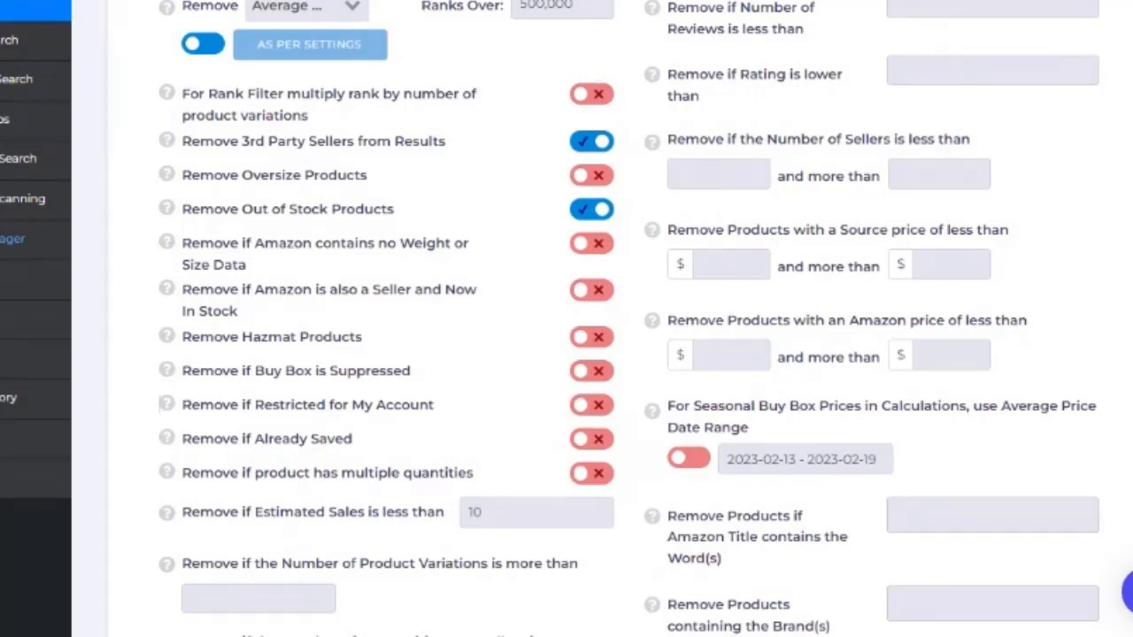
pyautogui.scroll(-2, 493, 472)
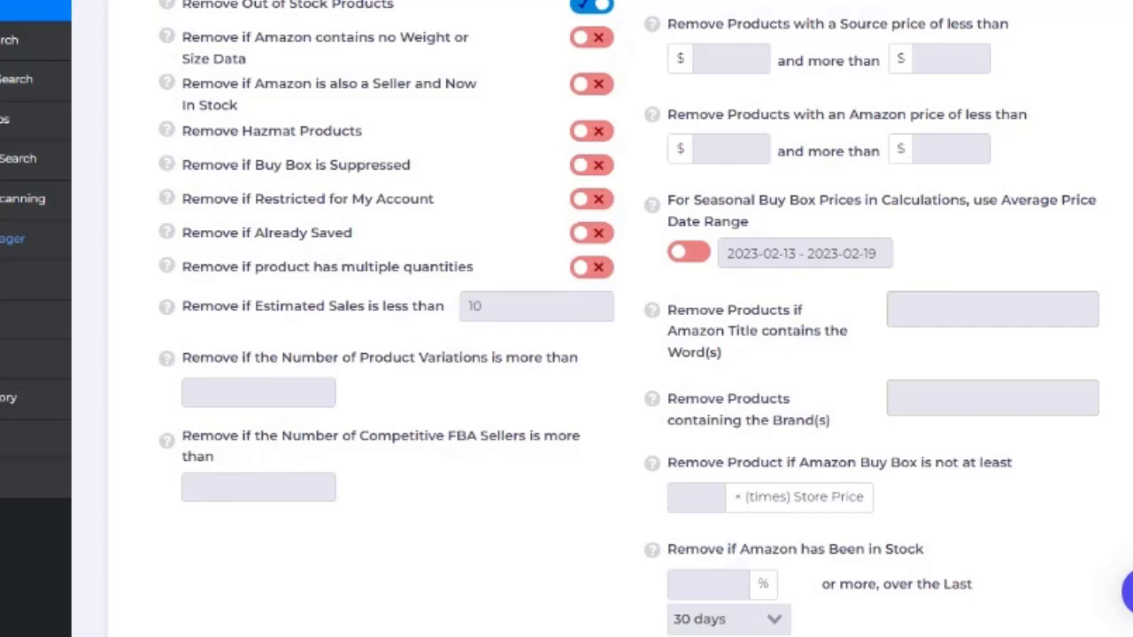
pyautogui.scroll(1, 354, 469)
pyautogui.scroll(2, 354, 469)
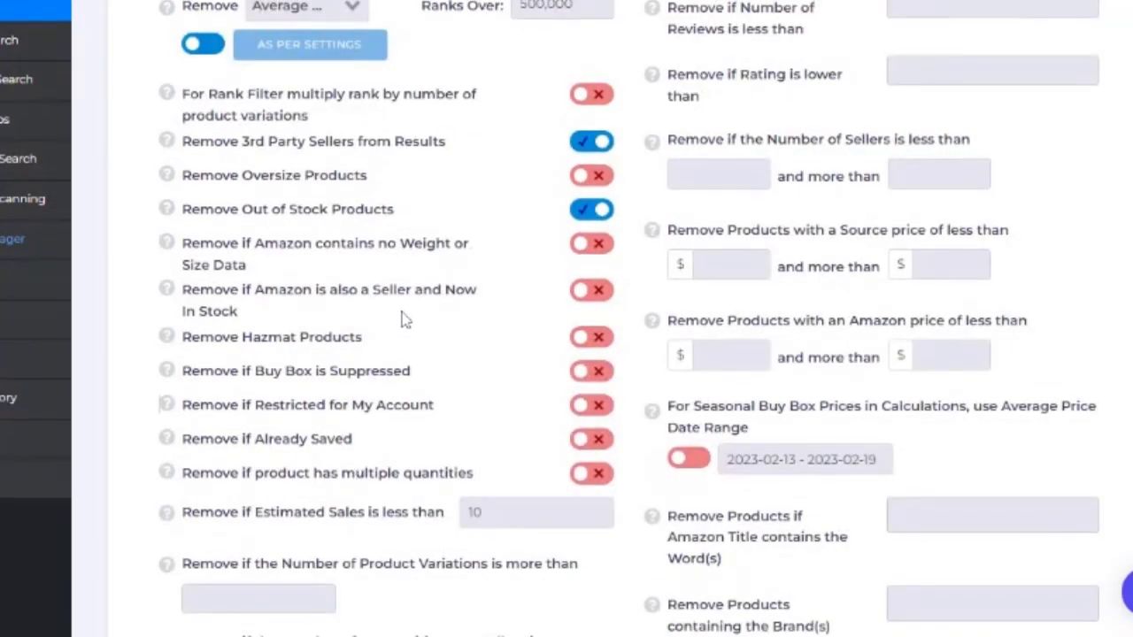
pyautogui.scroll(1, 398, 352)
pyautogui.scroll(1, 398, 351)
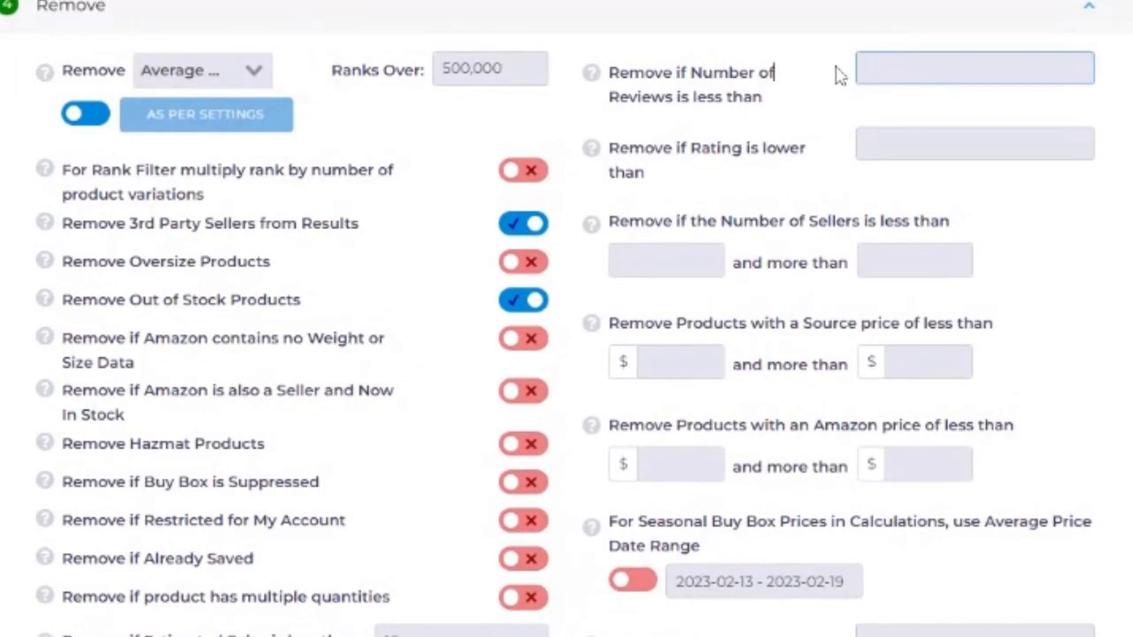
pyautogui.click(839, 77)
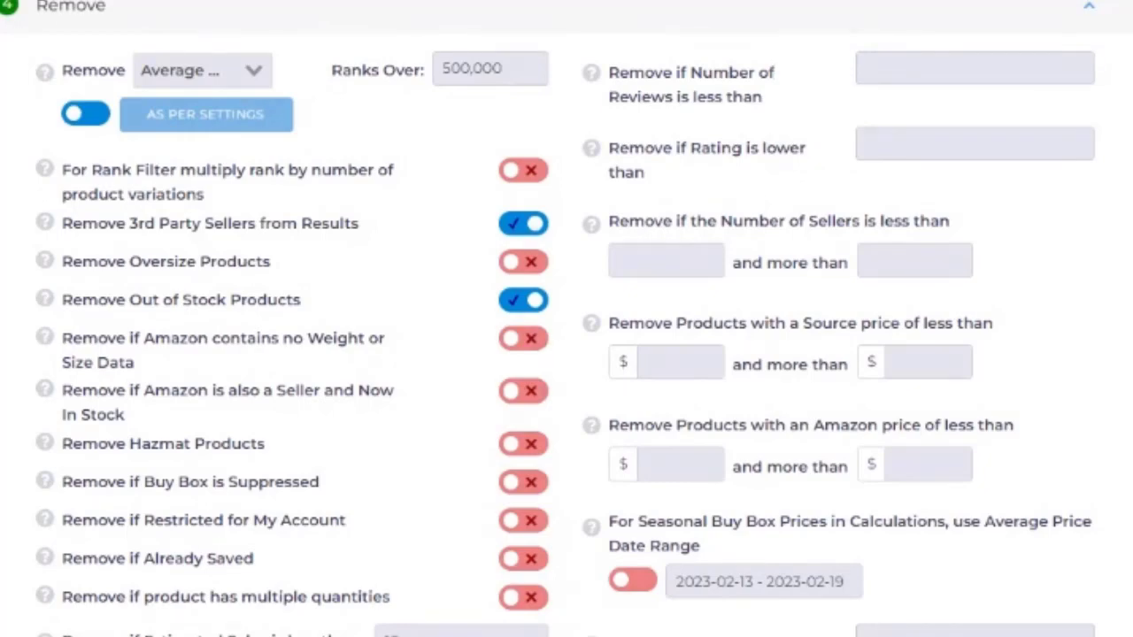
pyautogui.scroll(-1, 667, 322)
pyautogui.scroll(-3, 678, 342)
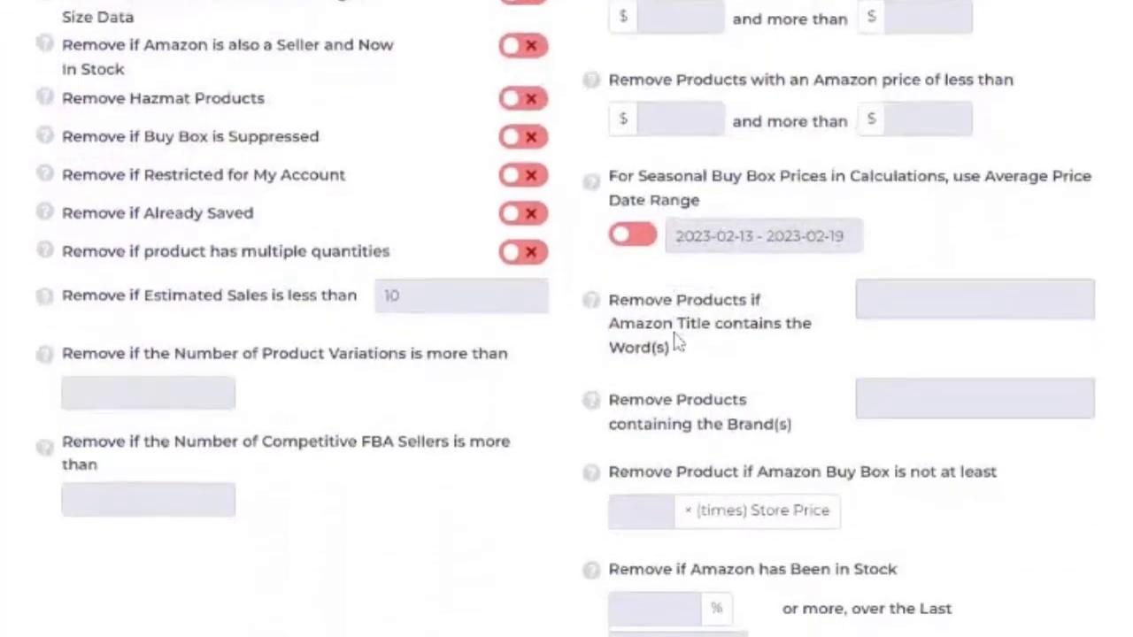
pyautogui.scroll(-3, 748, 358)
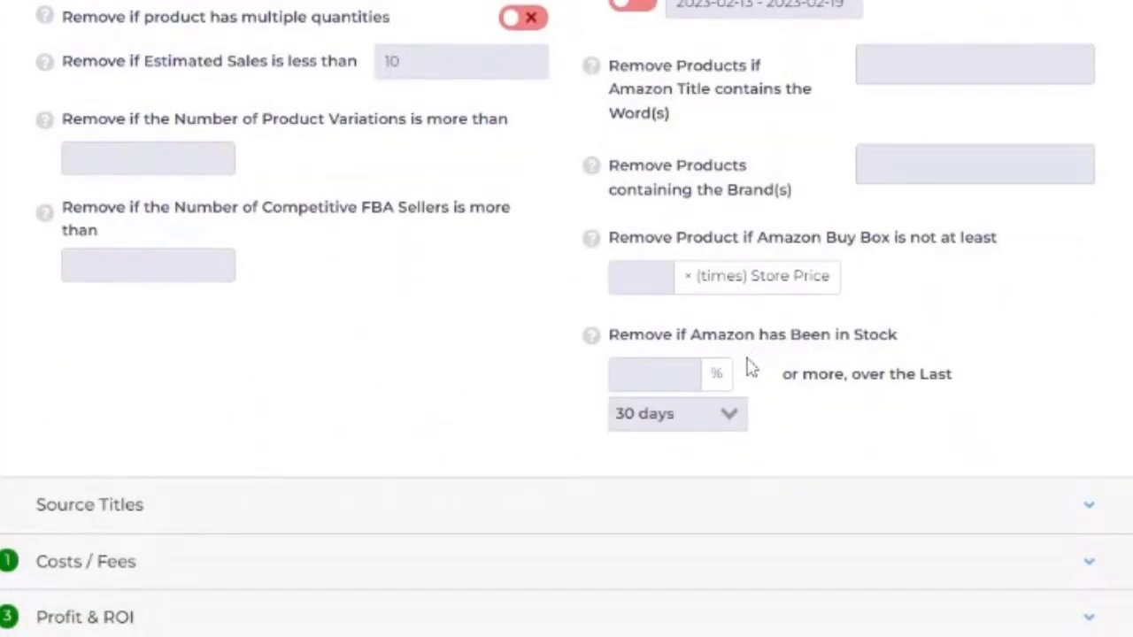
pyautogui.scroll(-1, 770, 361)
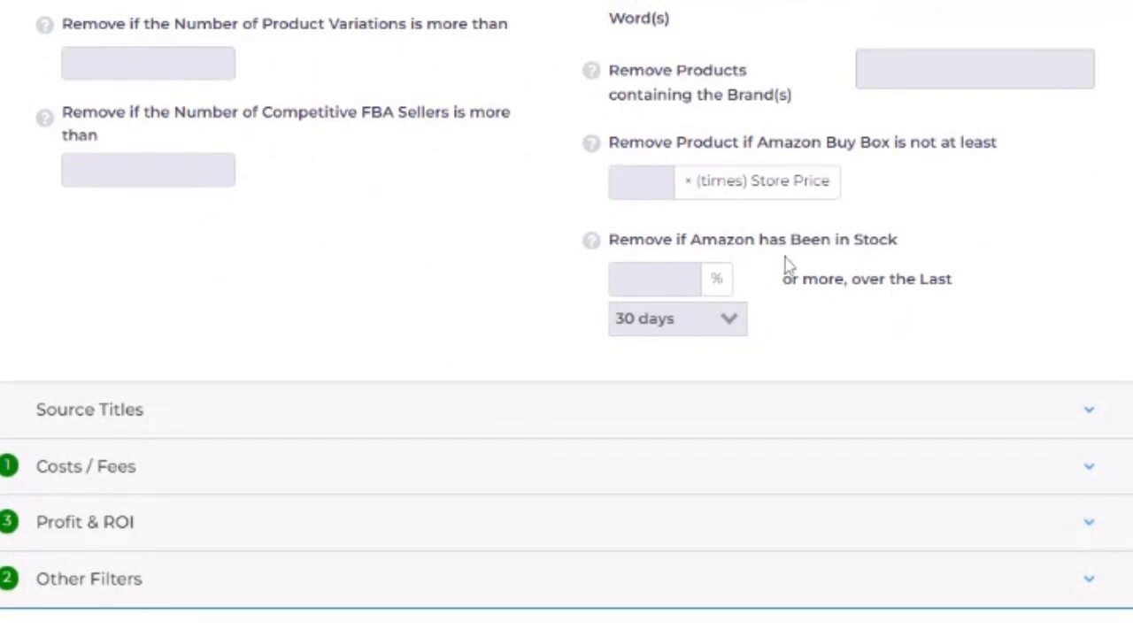
# - Keep the in-stock window at 30 days, then expand Source Titles and Costs / Fees
pyautogui.click(729, 327)
pyautogui.click(396, 319)
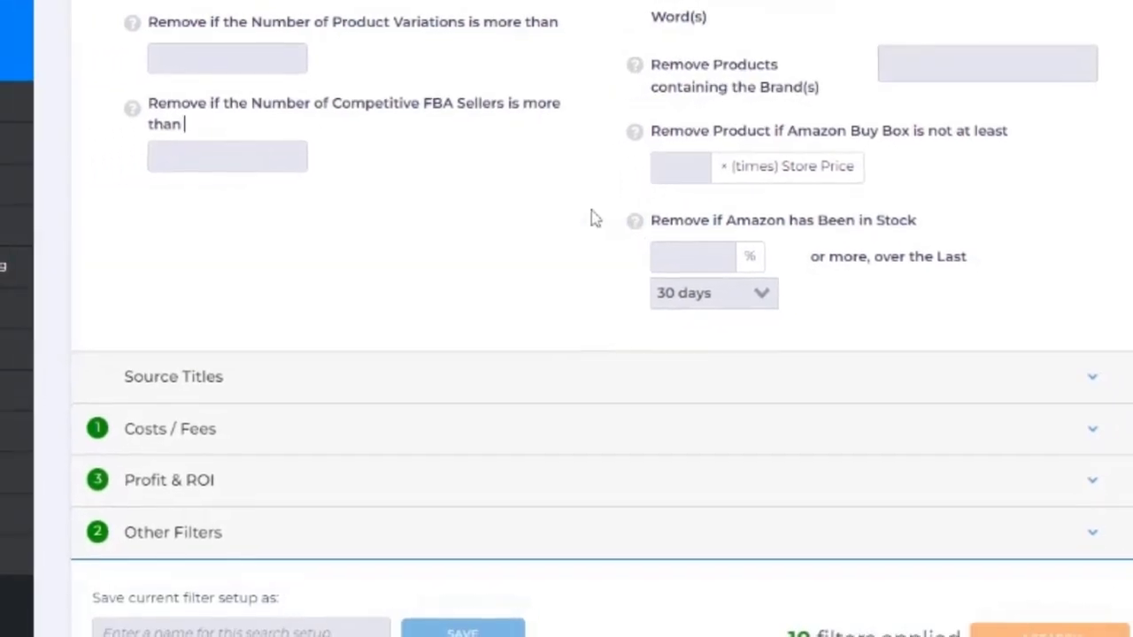
pyautogui.click(430, 381)
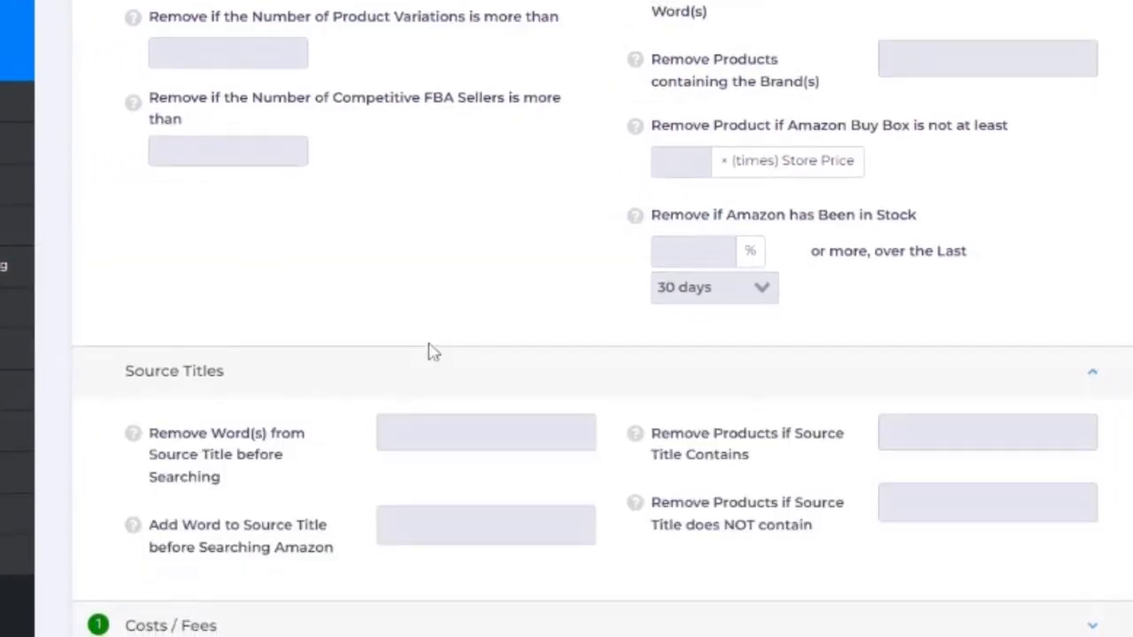
pyautogui.scroll(-2, 430, 352)
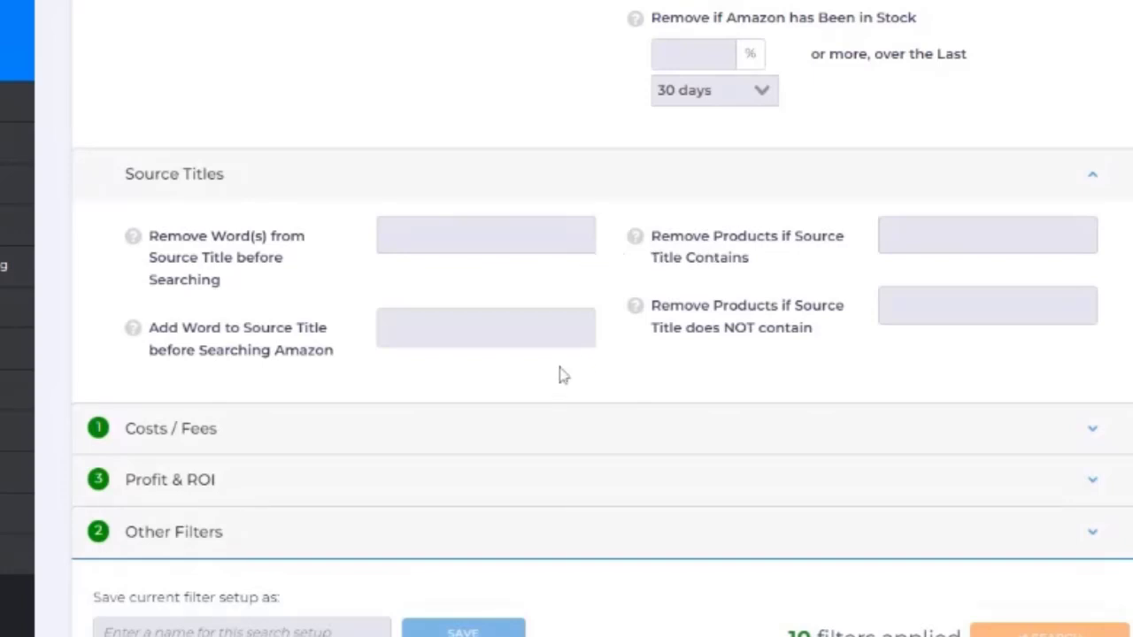
pyautogui.click(391, 433)
# - Collapse Costs / Fees and expand Profit & ROI, showing $1 profit, 10% ROI, 10% margin
pyautogui.scroll(-2, 398, 425)
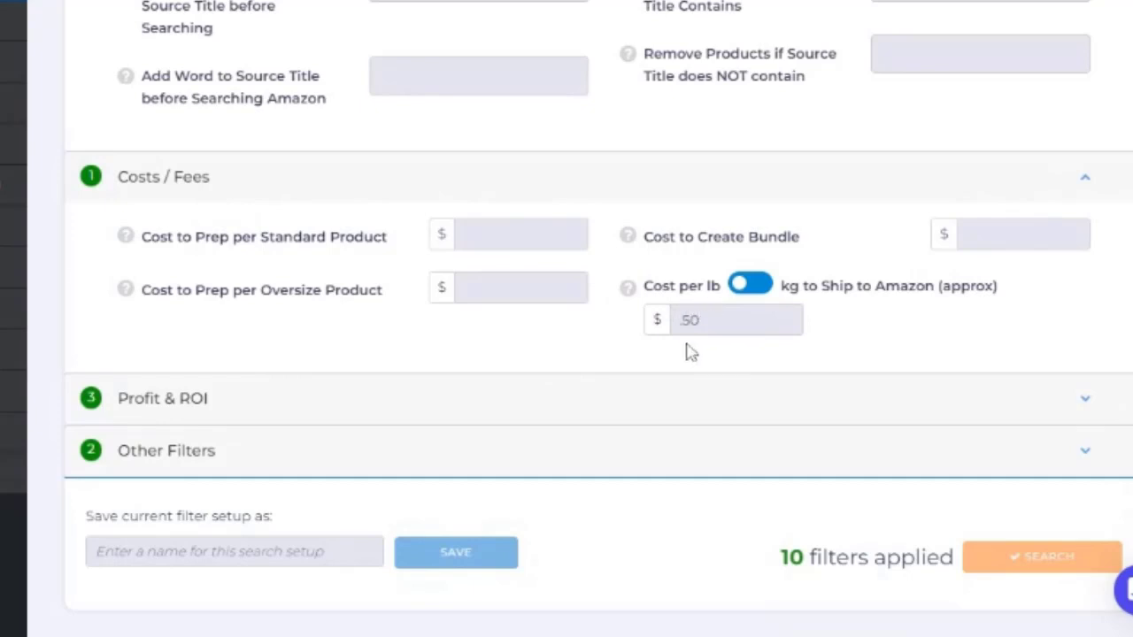
pyautogui.click(359, 190)
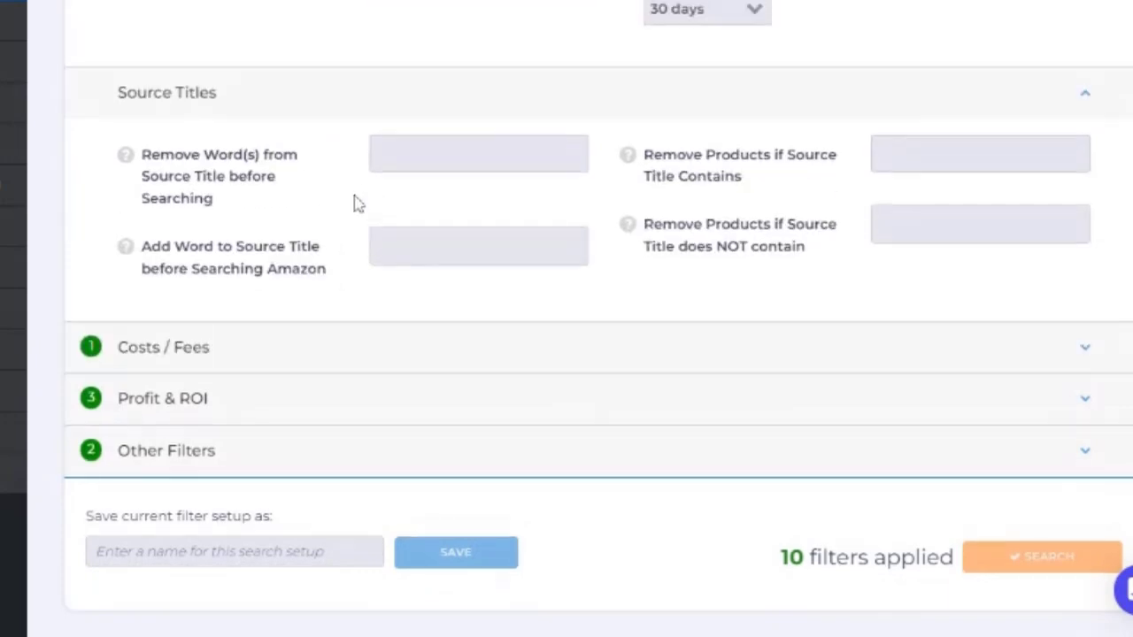
pyautogui.click(335, 407)
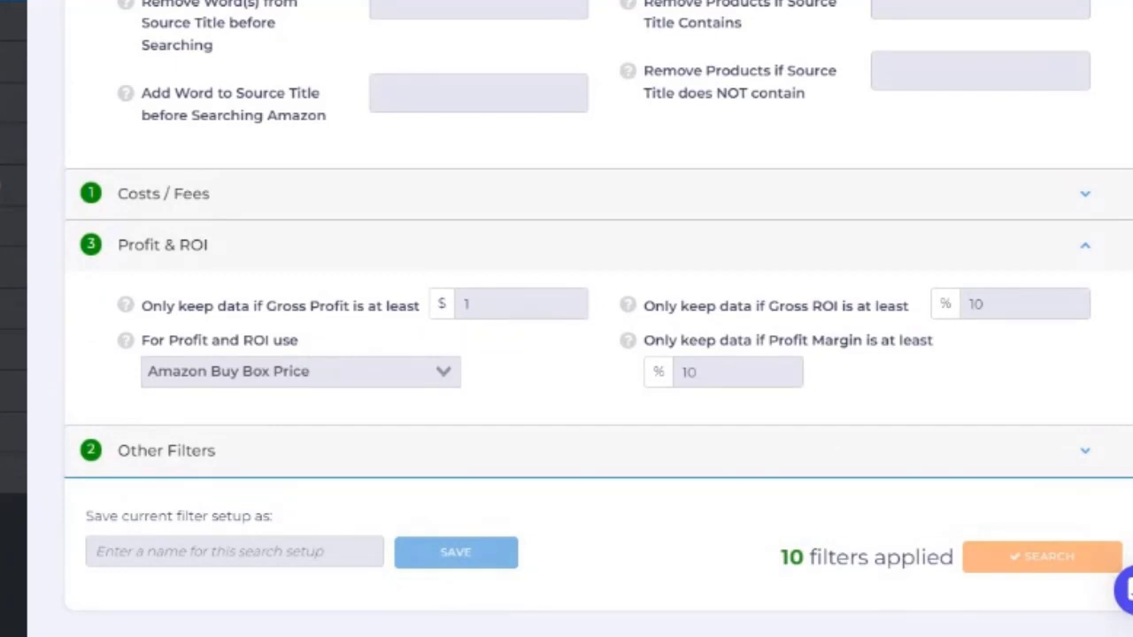
# - Focus the Gross Profit field, then expand the Other Filters section
pyautogui.click(513, 304)
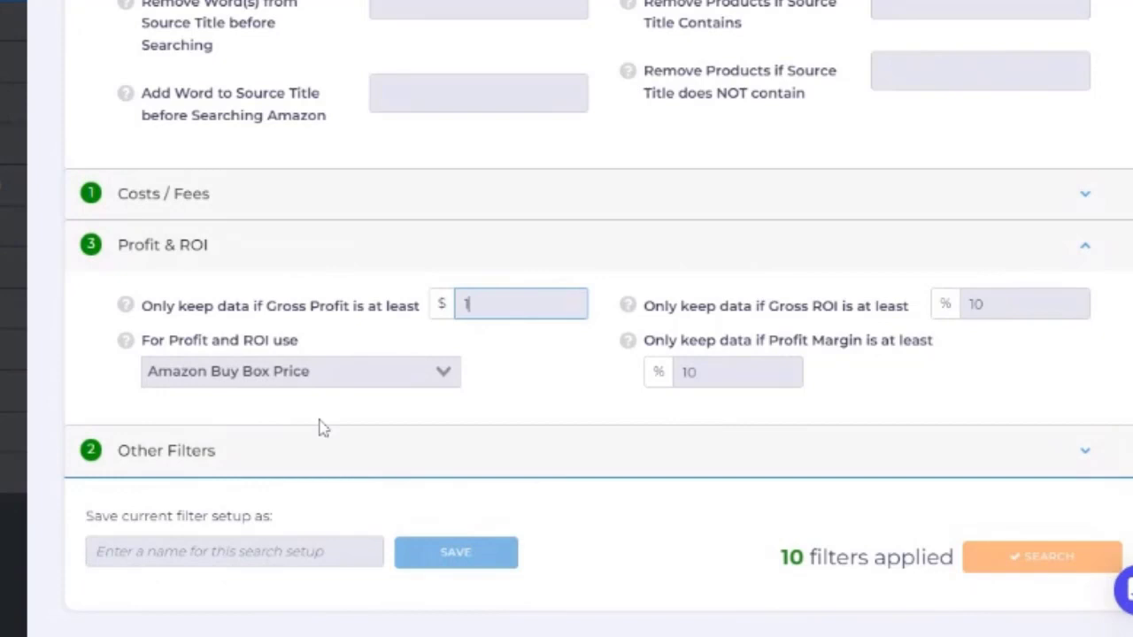
pyautogui.click(401, 452)
pyautogui.scroll(-3, 403, 452)
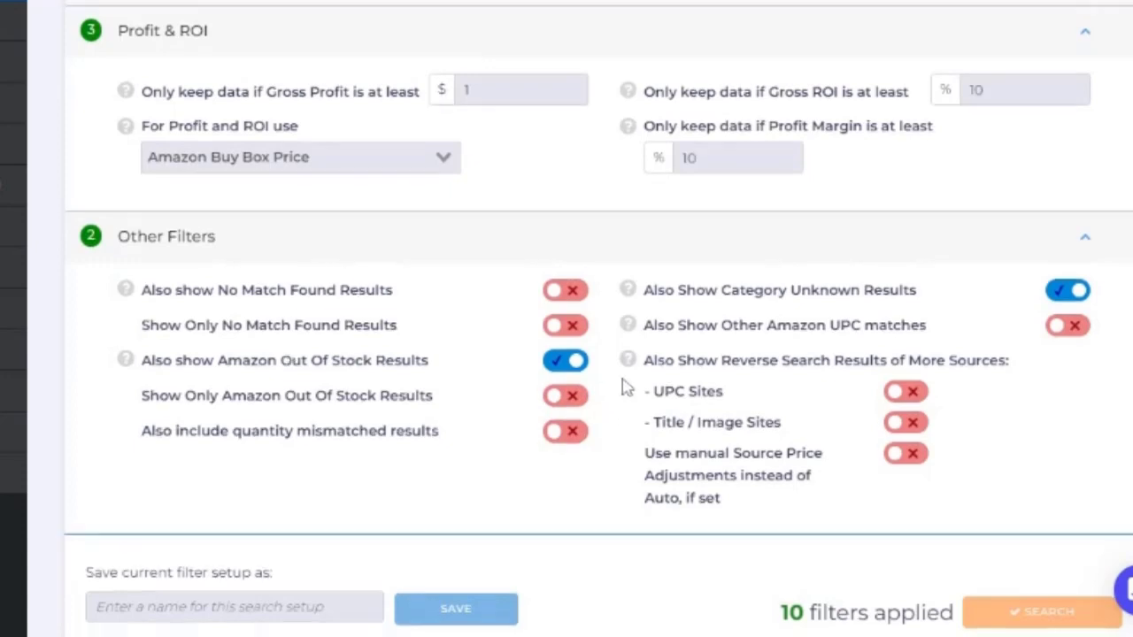
pyautogui.scroll(-1, 625, 386)
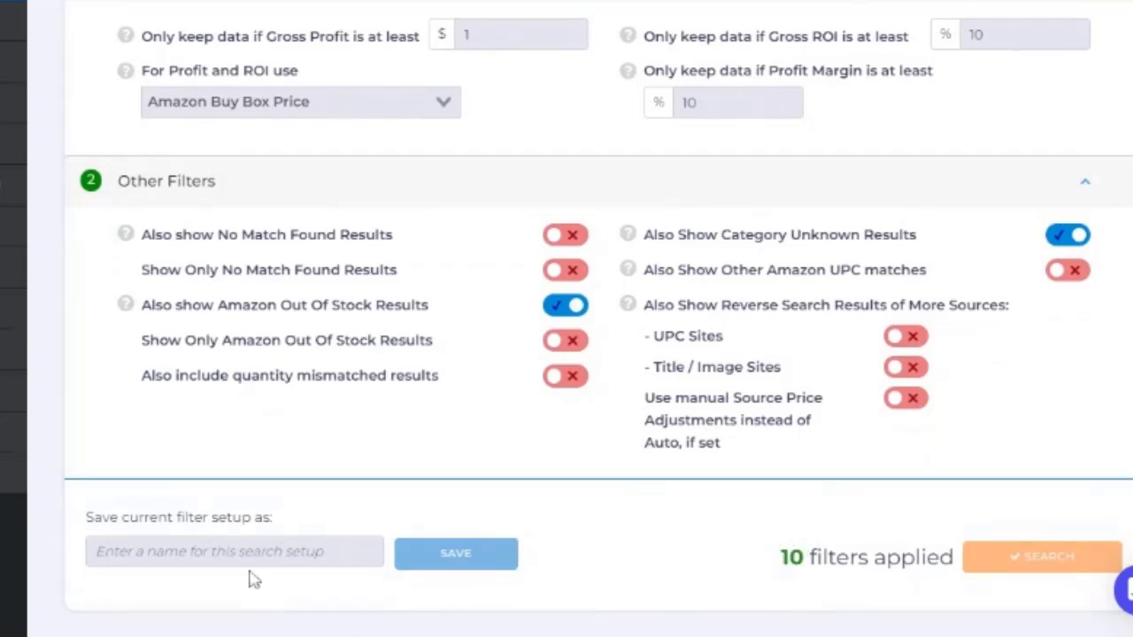
pyautogui.click(203, 552)
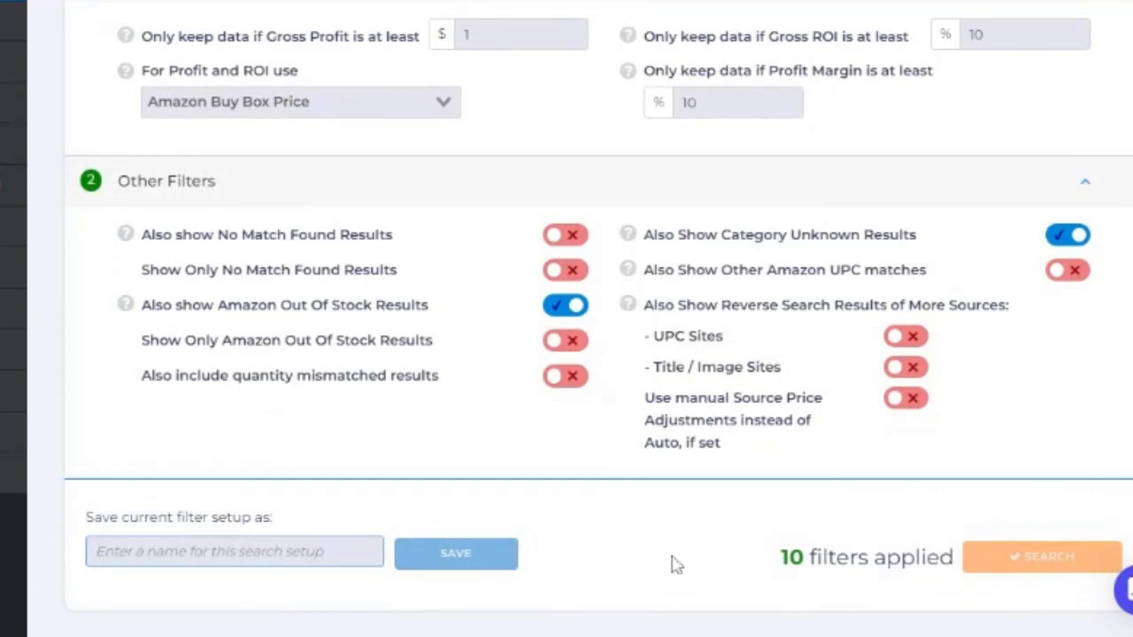
pyautogui.scroll(5, 761, 450)
pyautogui.scroll(2, 654, 265)
pyautogui.scroll(5, 632, 213)
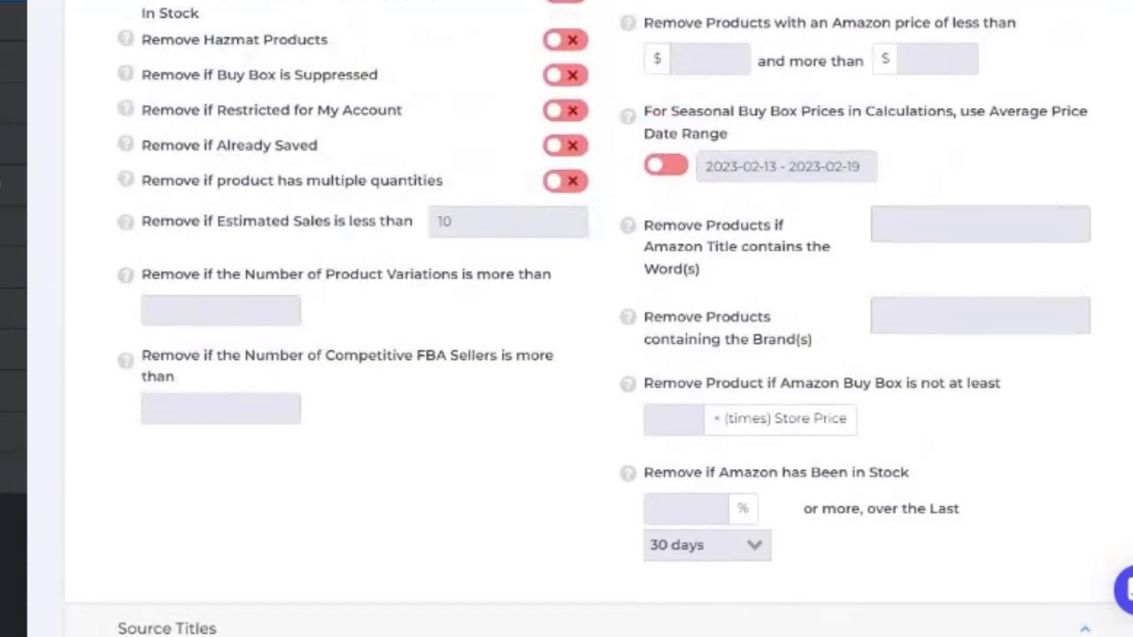
pyautogui.scroll(1, 774, 374)
pyautogui.scroll(4, 774, 374)
pyautogui.scroll(-10, 774, 375)
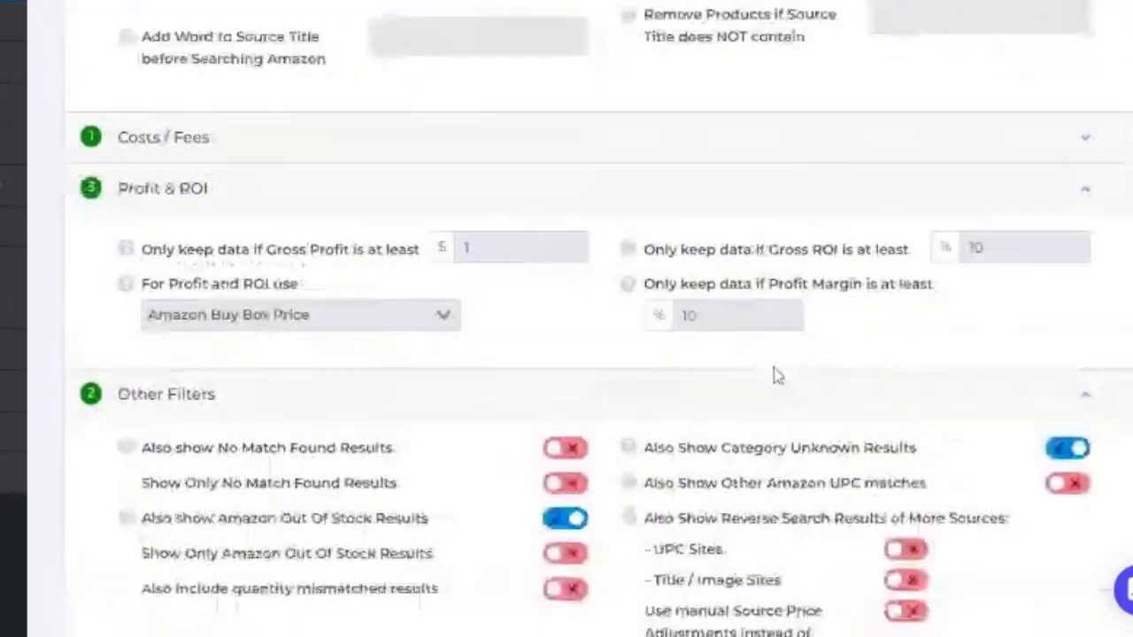
pyautogui.scroll(-3, 773, 374)
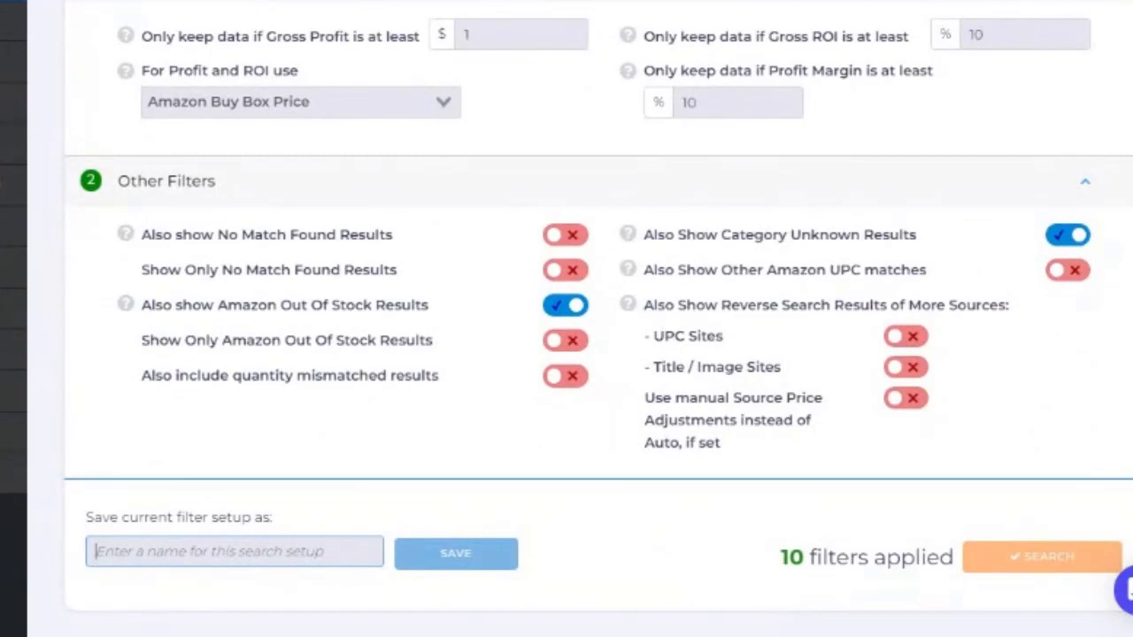
pyautogui.scroll(5, 670, 413)
pyautogui.scroll(4, 670, 413)
pyautogui.scroll(1, 758, 417)
pyautogui.scroll(5, 759, 417)
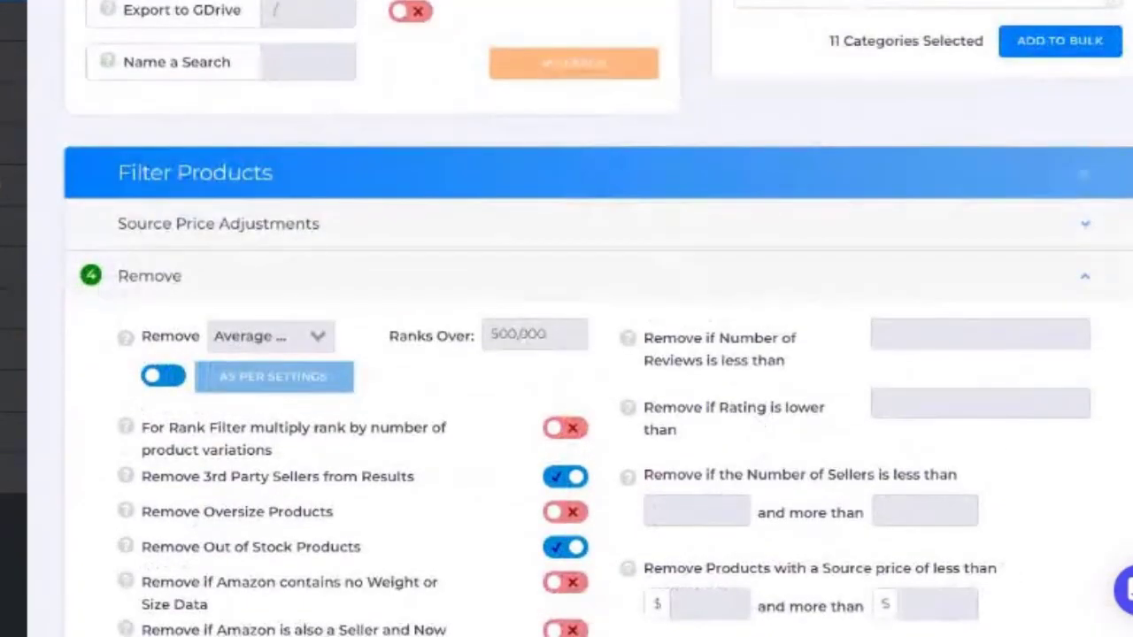
pyautogui.scroll(2, 172, 299)
pyautogui.scroll(5, 164, 324)
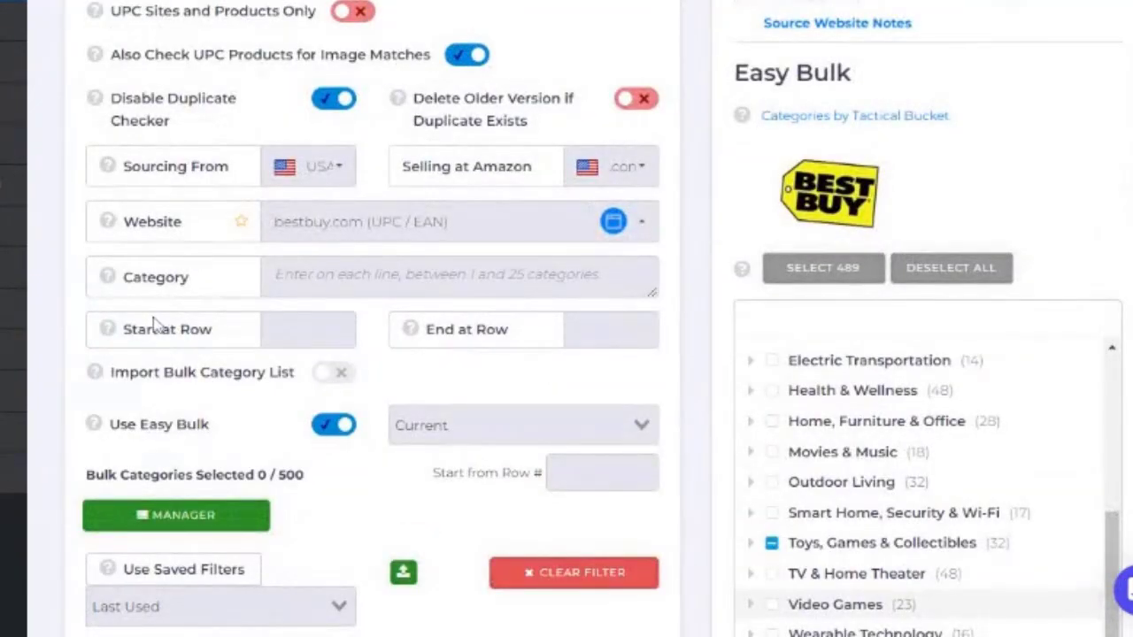